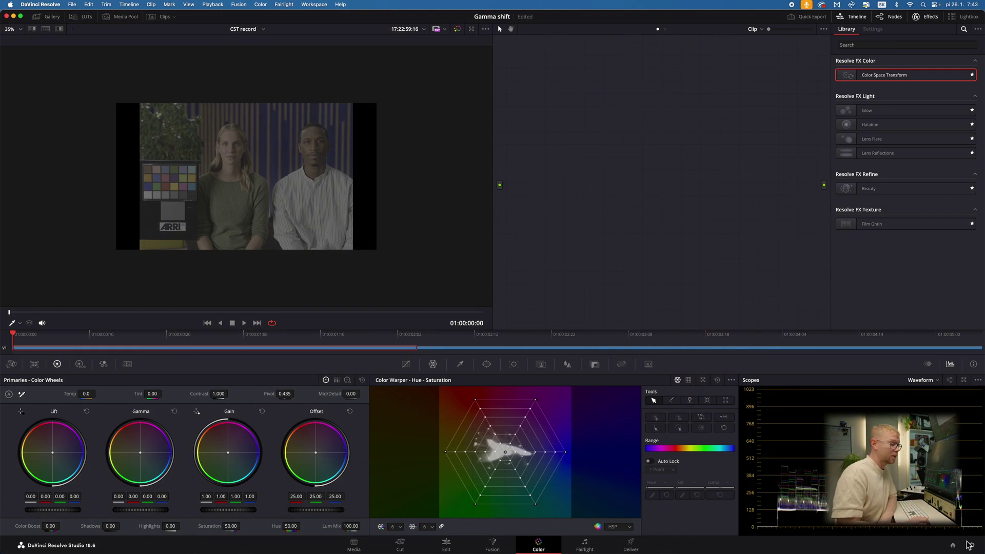
Step: Open the project's color management settings and choose DaVinci YRGB as the color science
left_click(971, 545)
left_click_drag(543, 95, 649, 86)
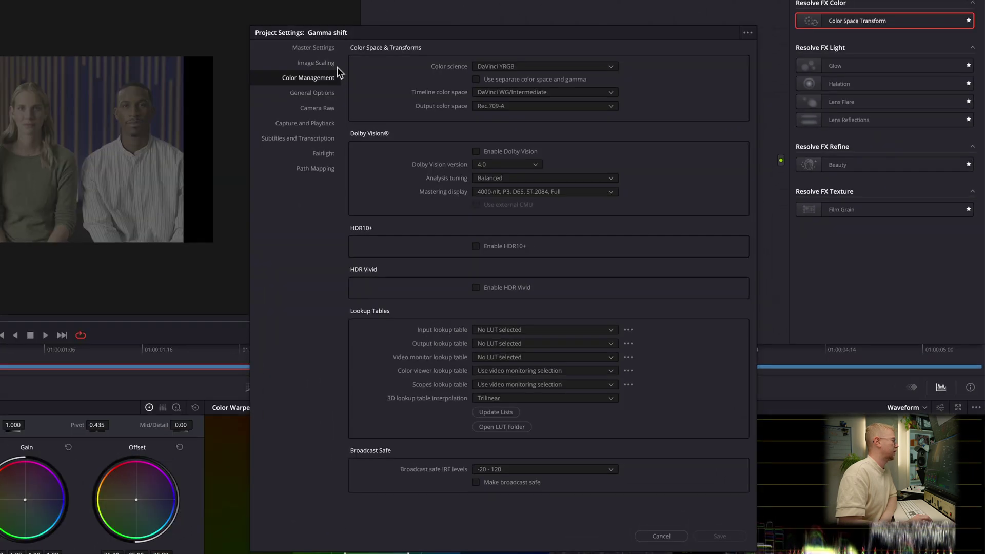
left_click(430, 99)
left_click(423, 112)
left_click(512, 68)
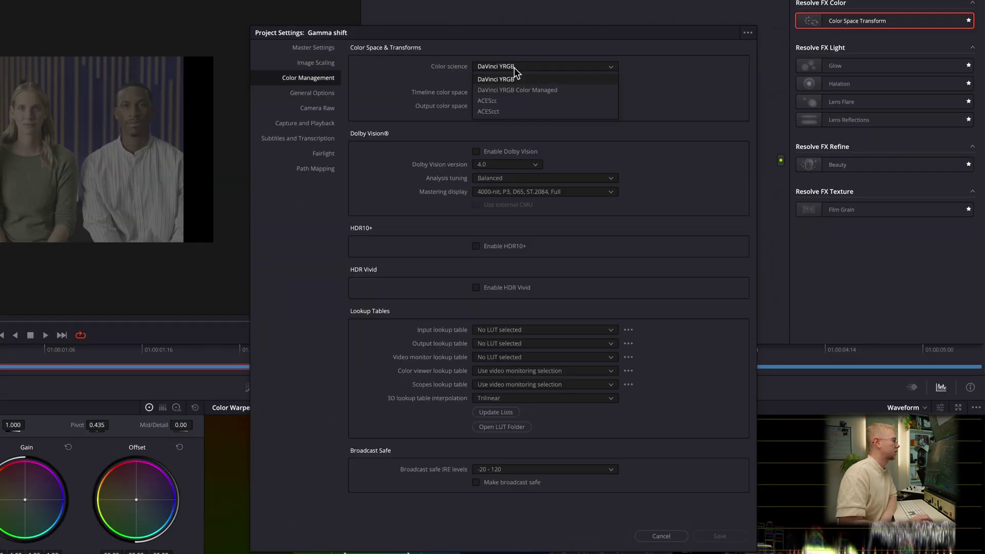
left_click(510, 81)
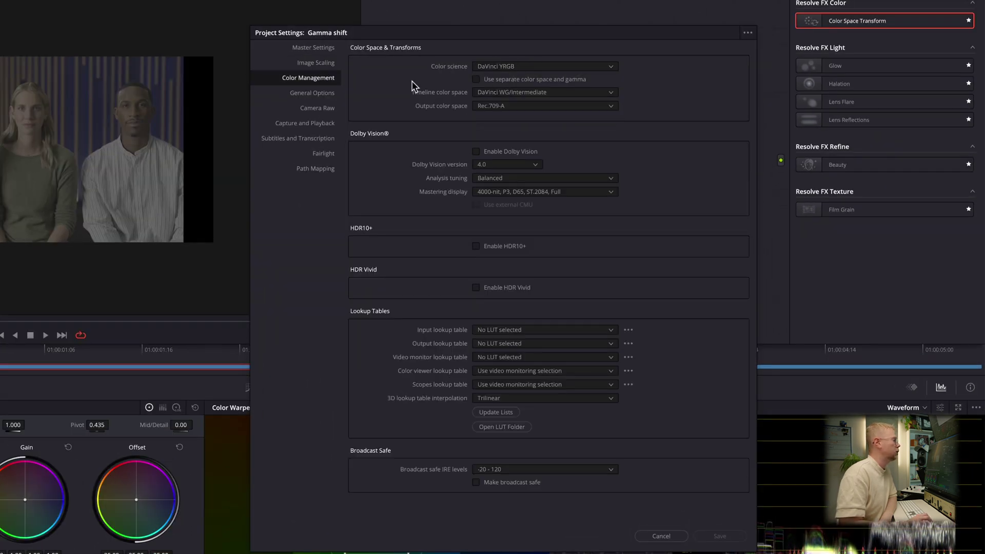
Step: Choose DaVinci WG/Intermediate as the timeline color space and Rec.709-A as the output color space
left_click(514, 94)
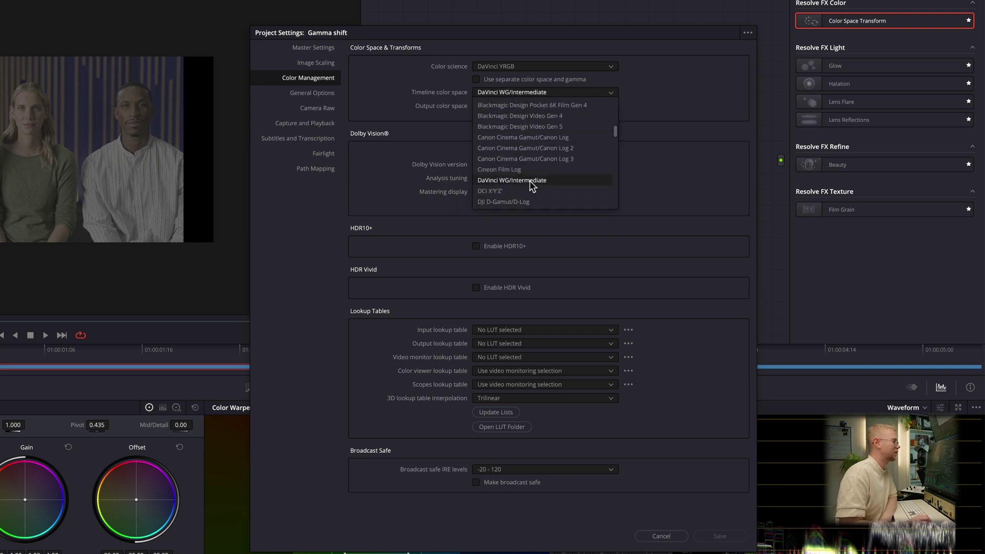
left_click(529, 180)
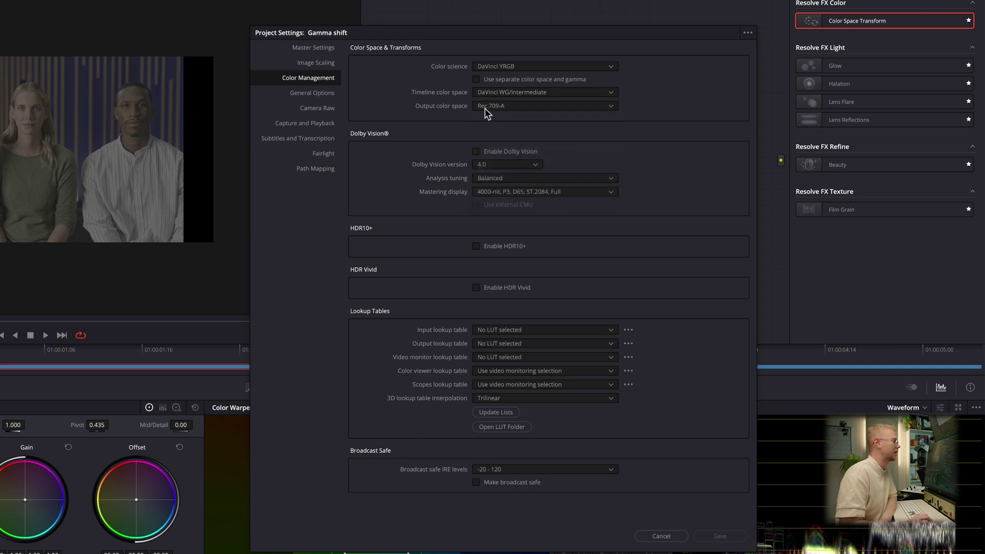
left_click(517, 109)
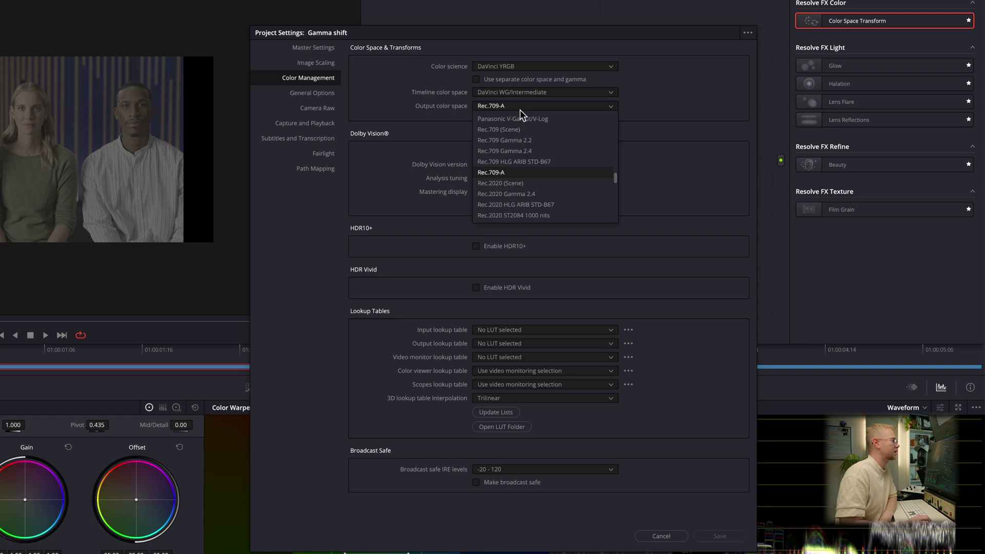
left_click(521, 172)
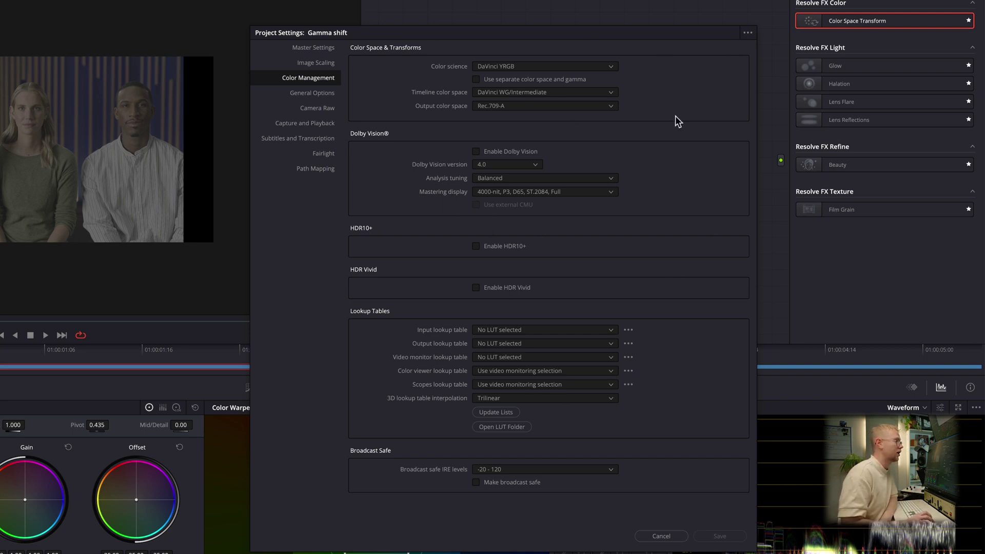
Step: View the available project settings presets and close the project settings without saving
left_click(748, 34)
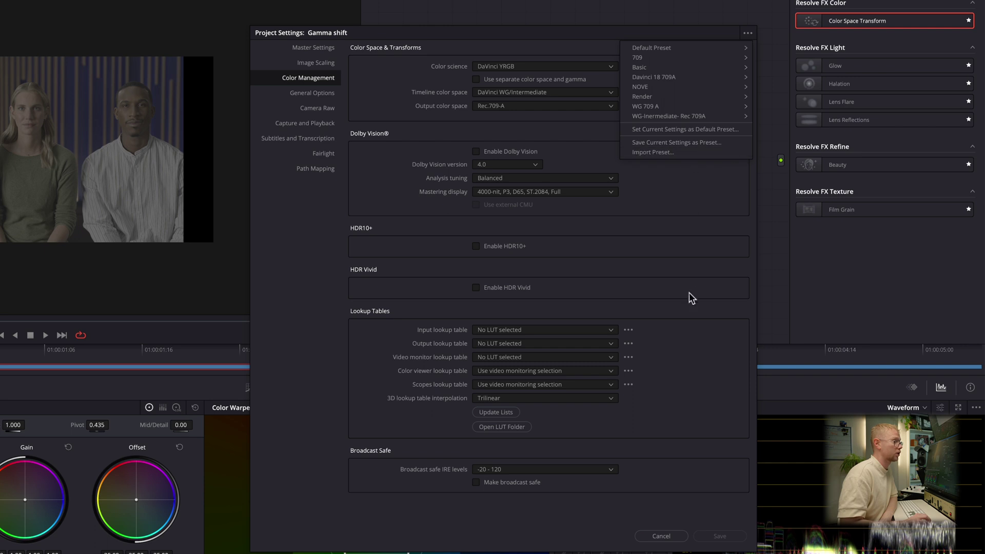
key("Escape")
key("Escape")
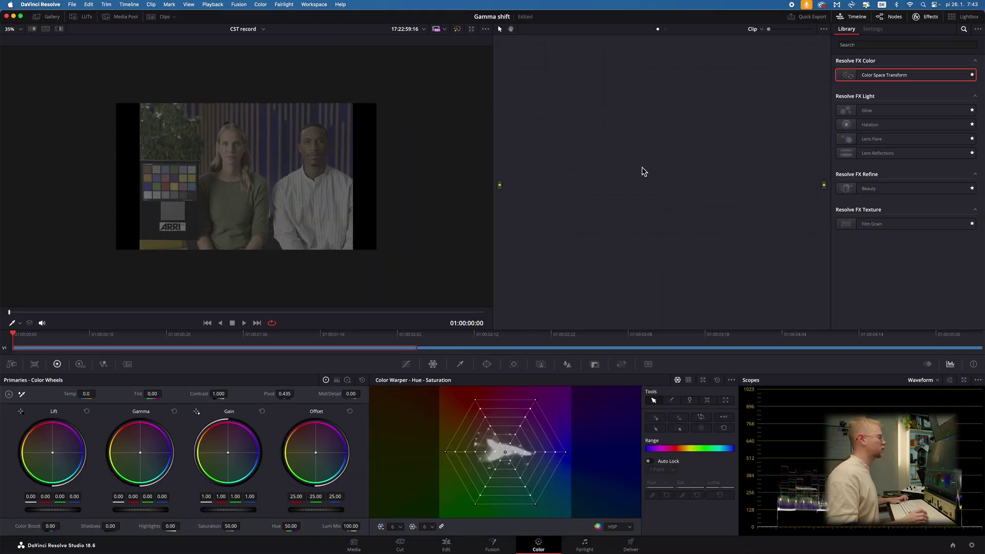
Step: Add two connected nodes to the empty node graph and apply the Color Space Transform effect, searched as "color", to node 01
left_click_drag(592, 125, 551, 153)
left_click_drag(615, 122, 748, 159)
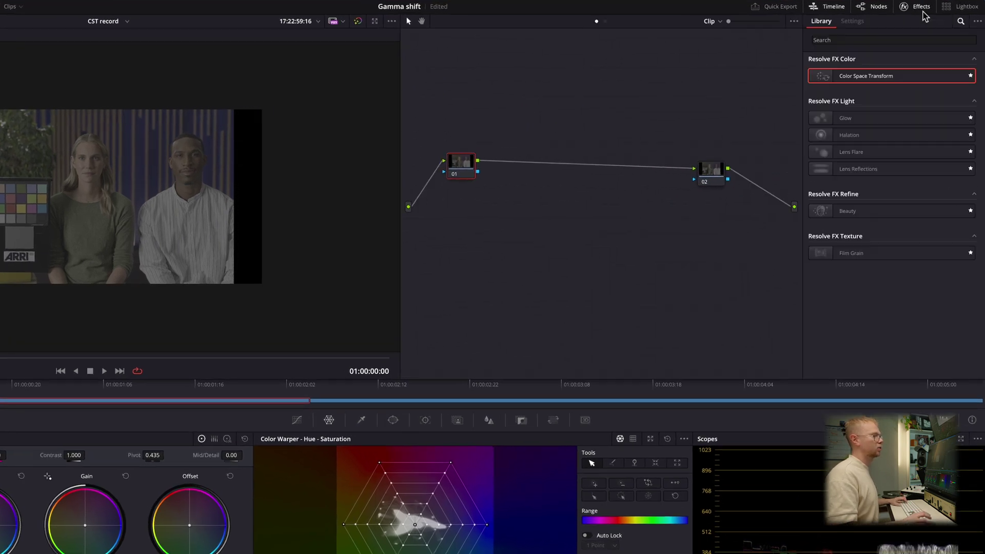
left_click(867, 39)
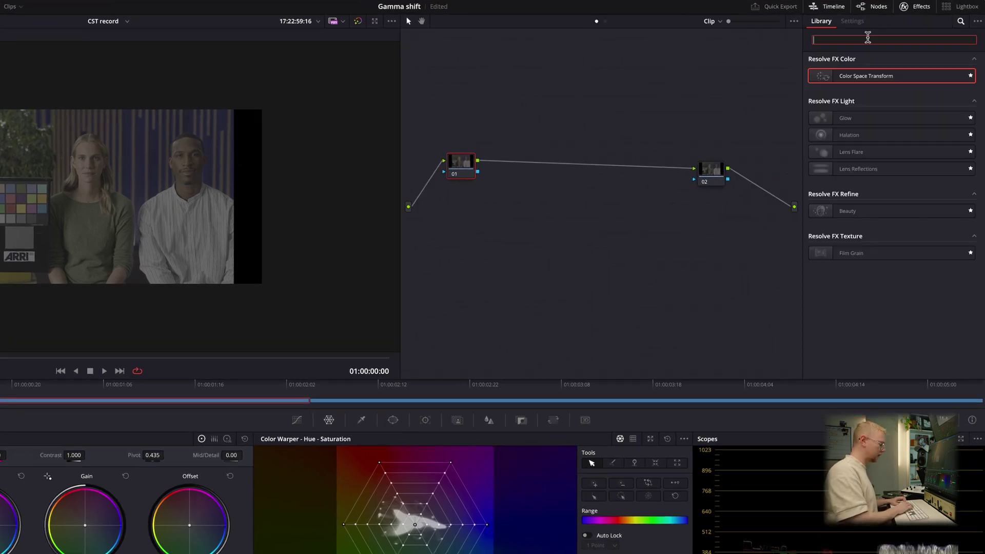
type("color")
left_click_drag(866, 76, 461, 164)
Step: Show all effects in the effects library and clear the search text
left_click(977, 21)
left_click(961, 41)
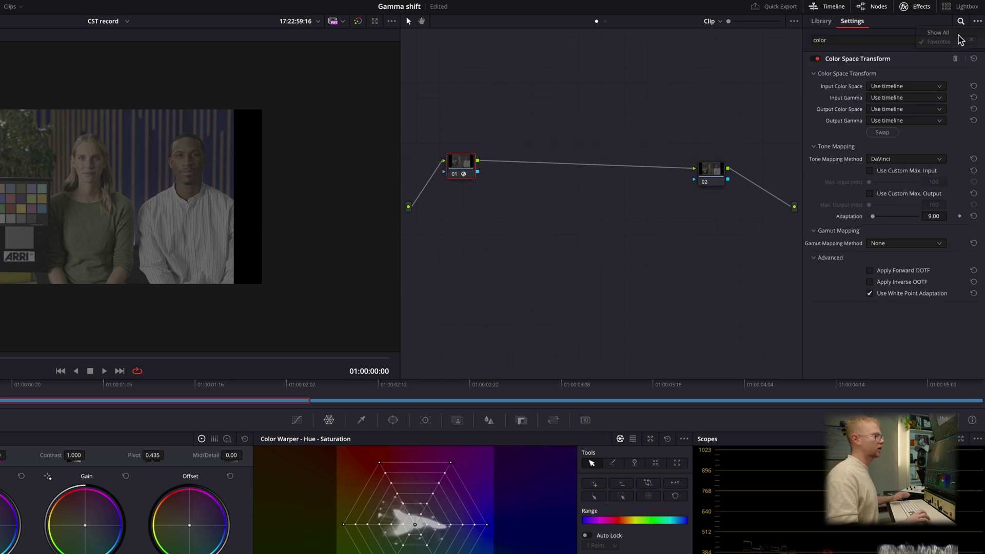
double_click(834, 39)
type("c")
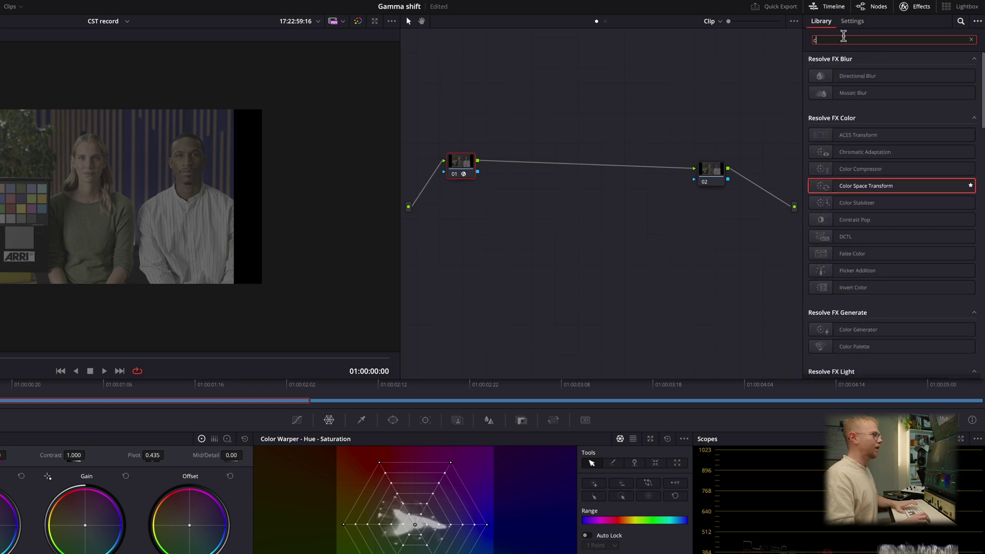
key("BackSpace")
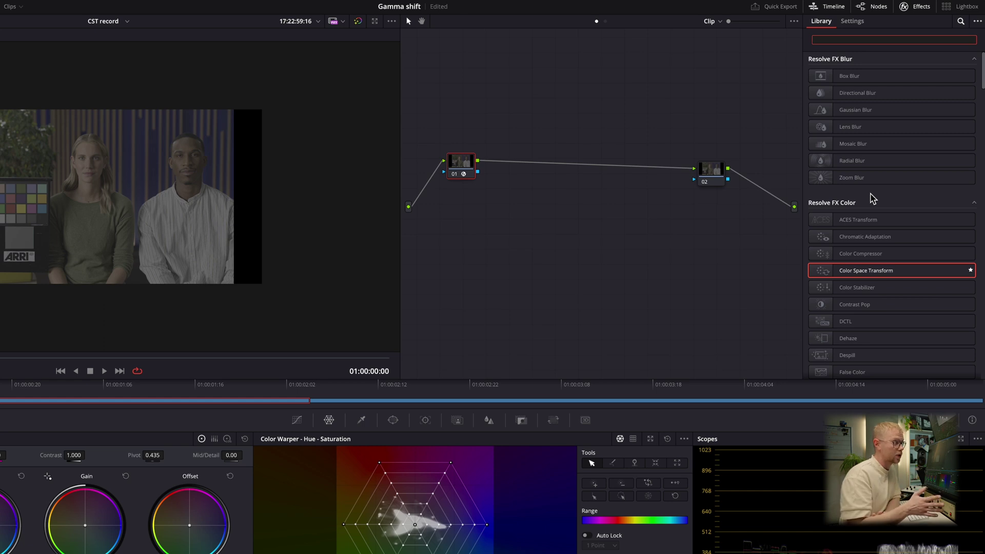
Step: Look through the full effects list and restrict the library to favorites
left_click(871, 197)
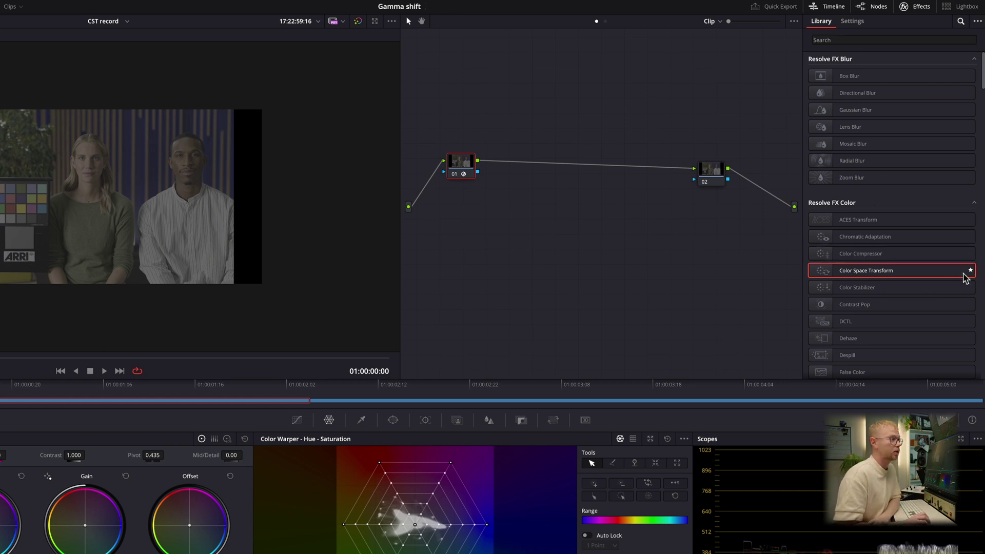
scroll(872, 241, "down", 5)
scroll(913, 233, "up", 5)
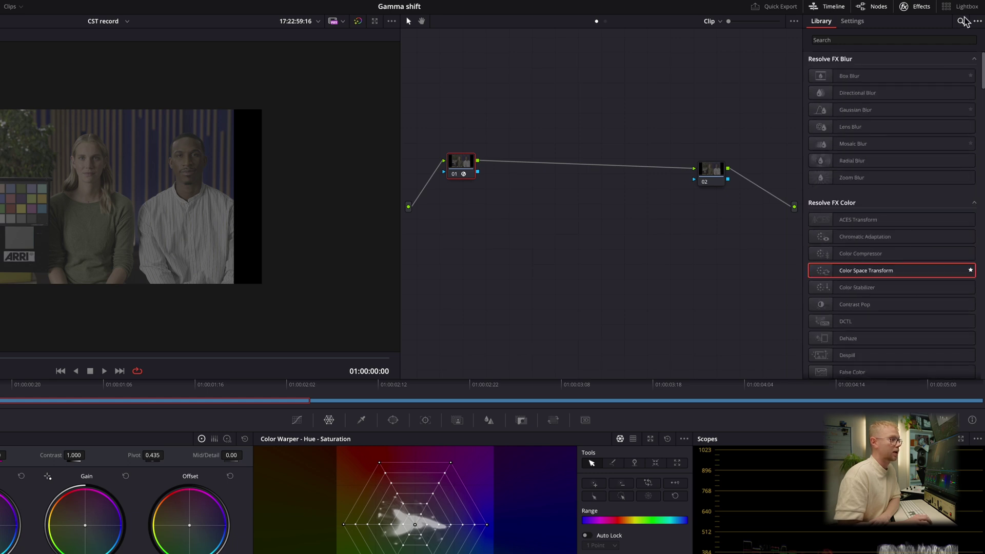
left_click(977, 21)
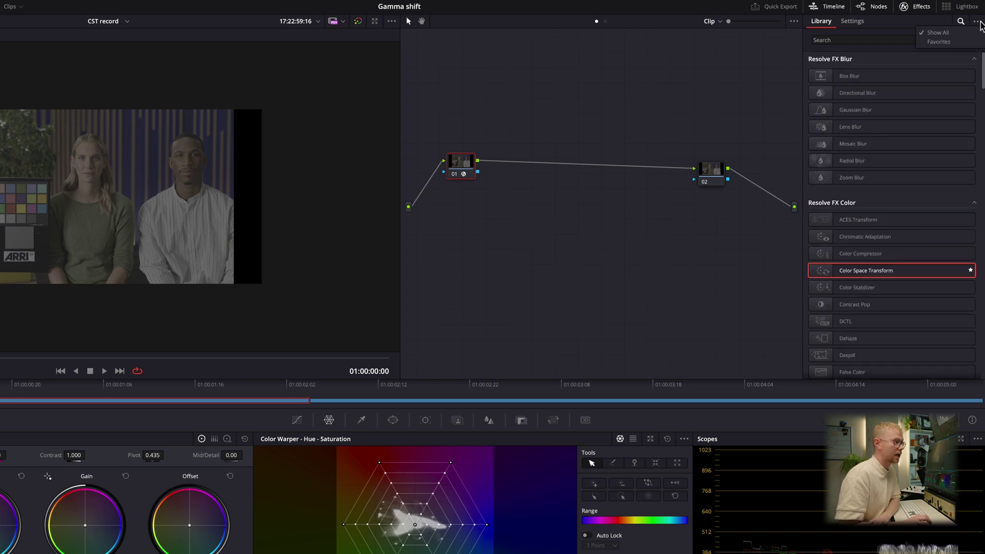
left_click(948, 42)
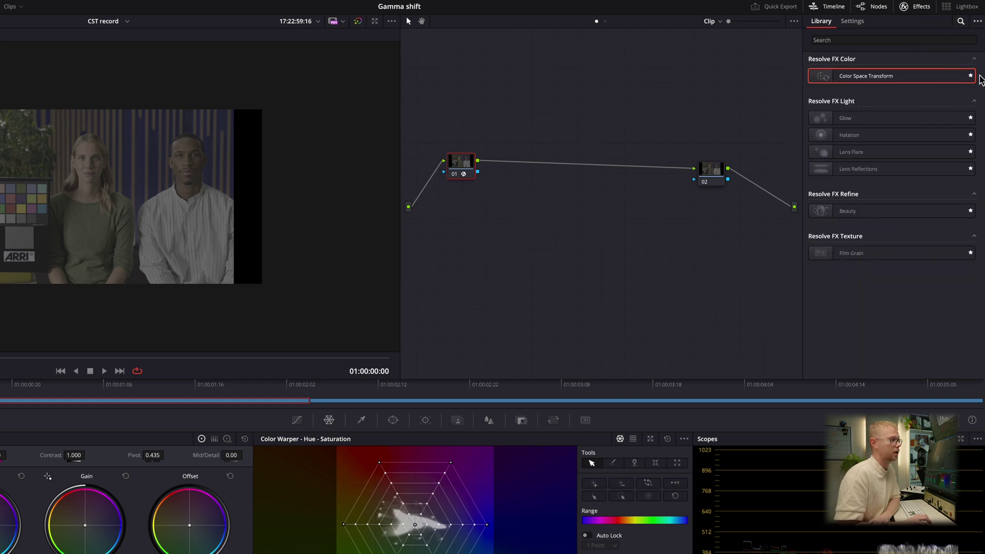
Step: Set node 01's Color Space Transform input to ARRI Wide Gamut 4 color space and ARRI LogC4 gamma
left_click_drag(973, 63, 462, 183)
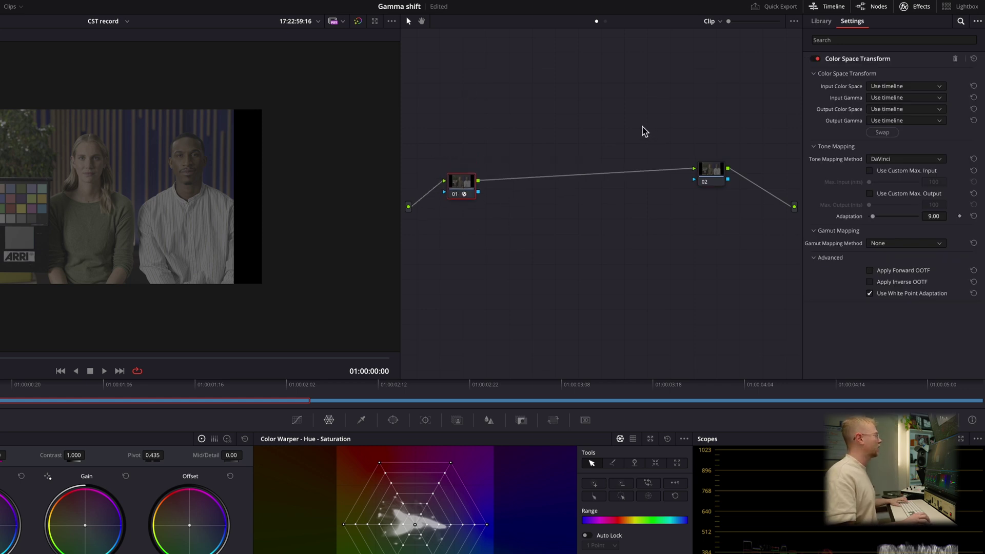
left_click(904, 87)
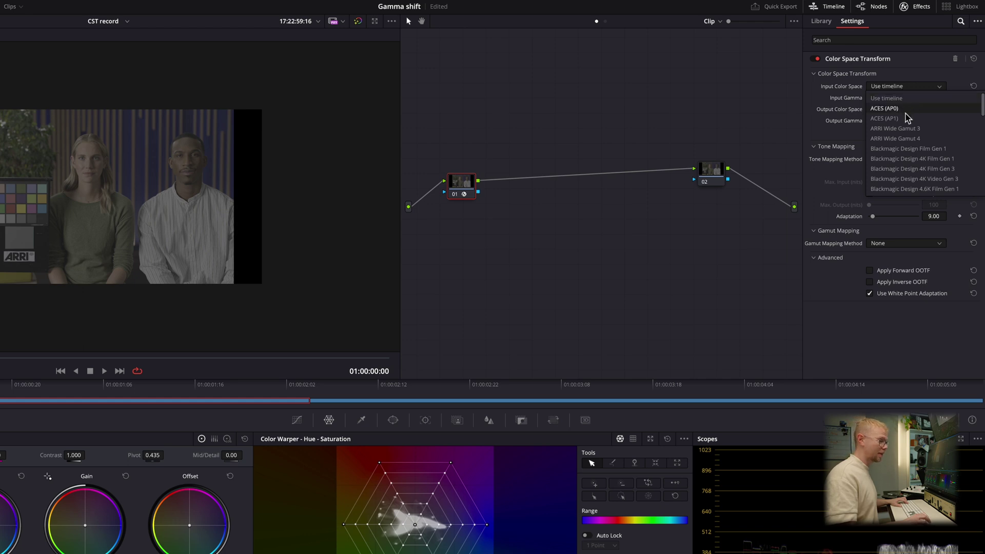
left_click(904, 138)
left_click(904, 98)
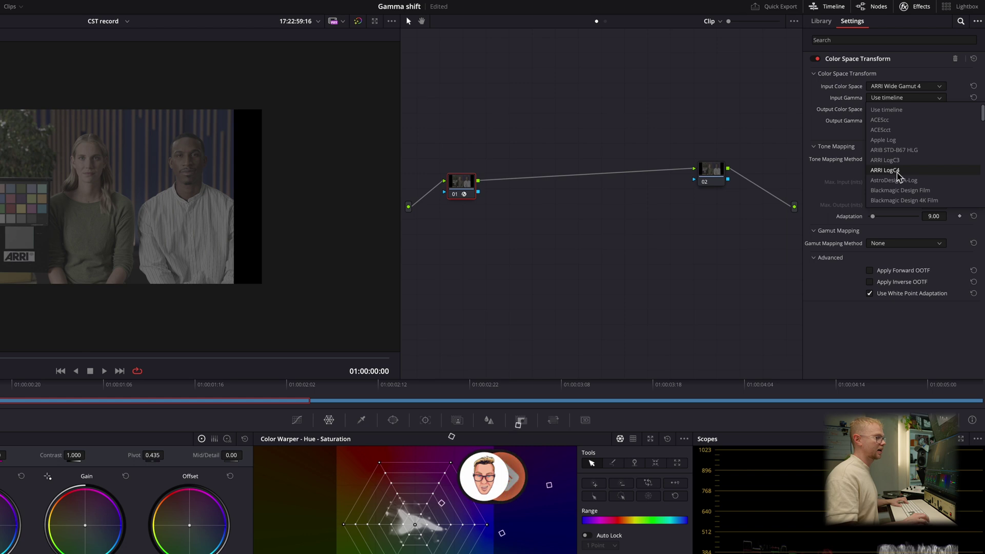
left_click(900, 171)
Step: Set node 01's transform output to DaVinci Wide Gamut color space and DaVinci Intermediate gamma
left_click(899, 110)
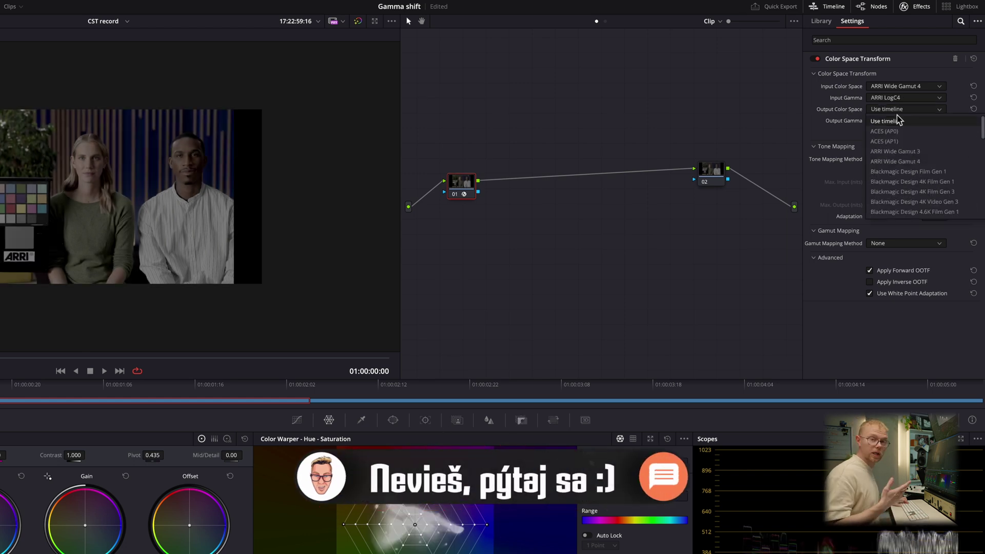
scroll(899, 154, "down", 5)
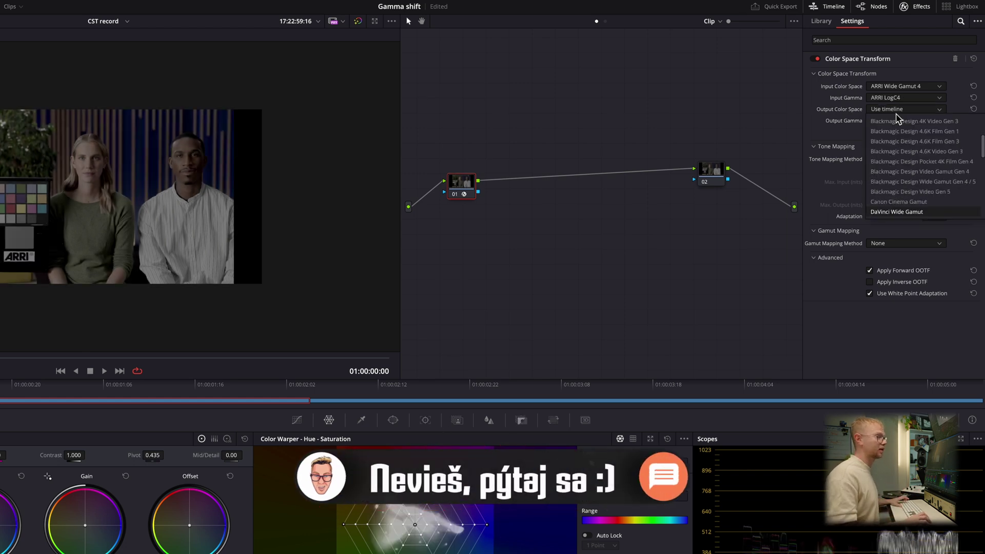
left_click(879, 208)
left_click(893, 121)
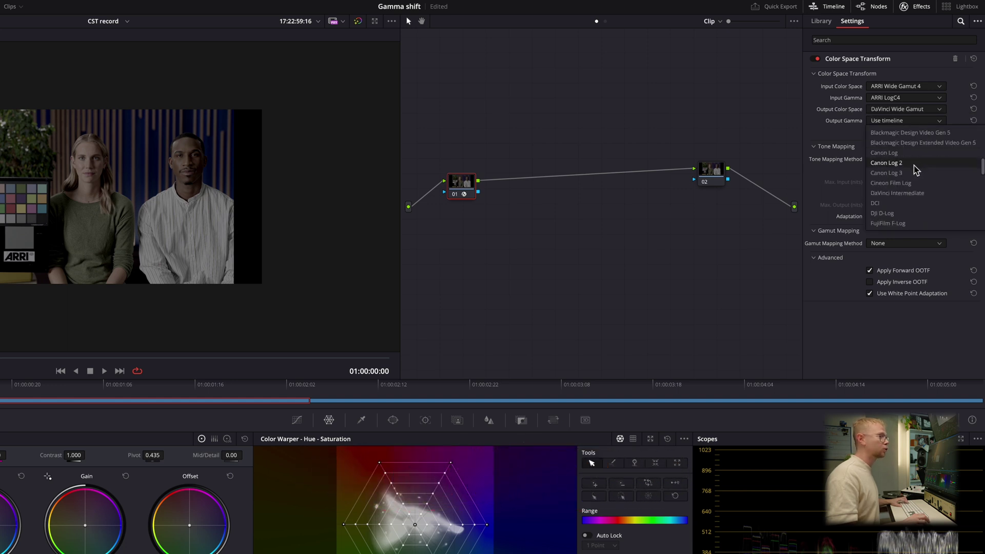
left_click(918, 194)
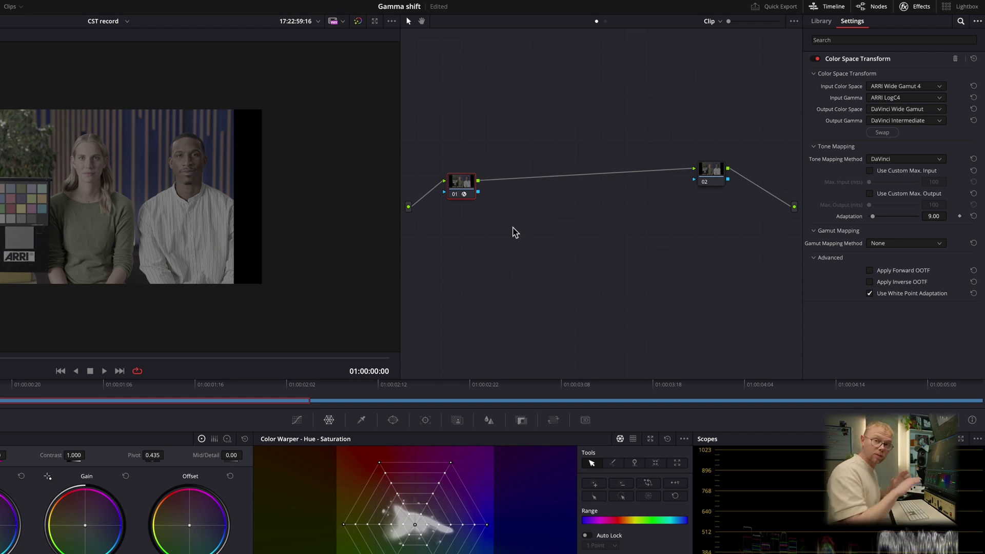
Step: Apply the Color Space Transform effect to node 02 and set its input color space to DaVinci Wide Gamut
left_click_drag(717, 175, 710, 186)
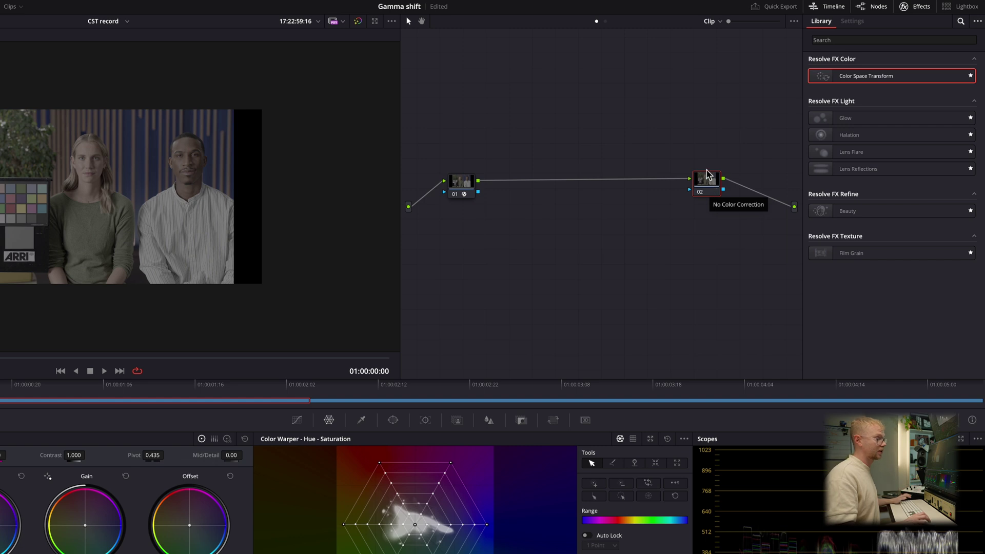
left_click_drag(875, 77, 712, 185)
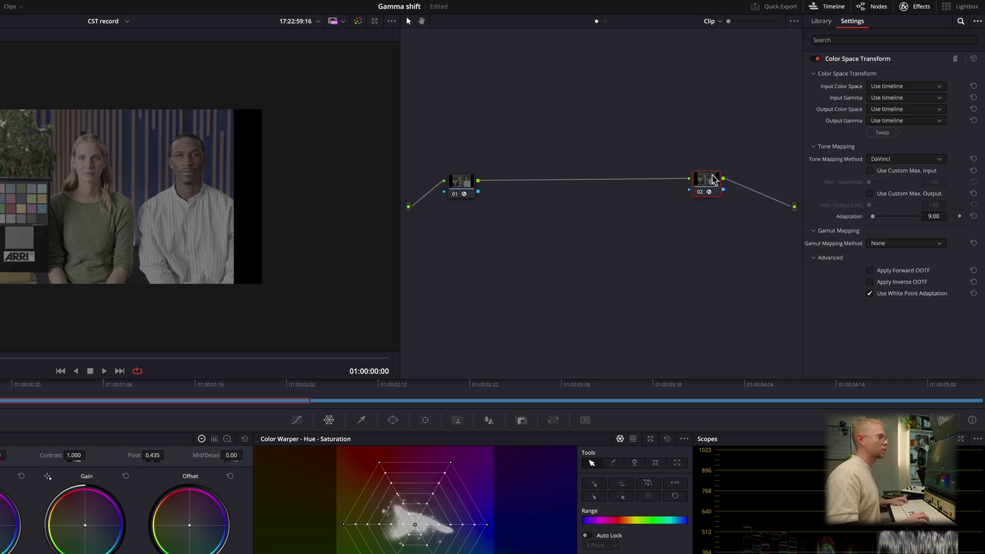
left_click(901, 87)
scroll(910, 142, "down", 5)
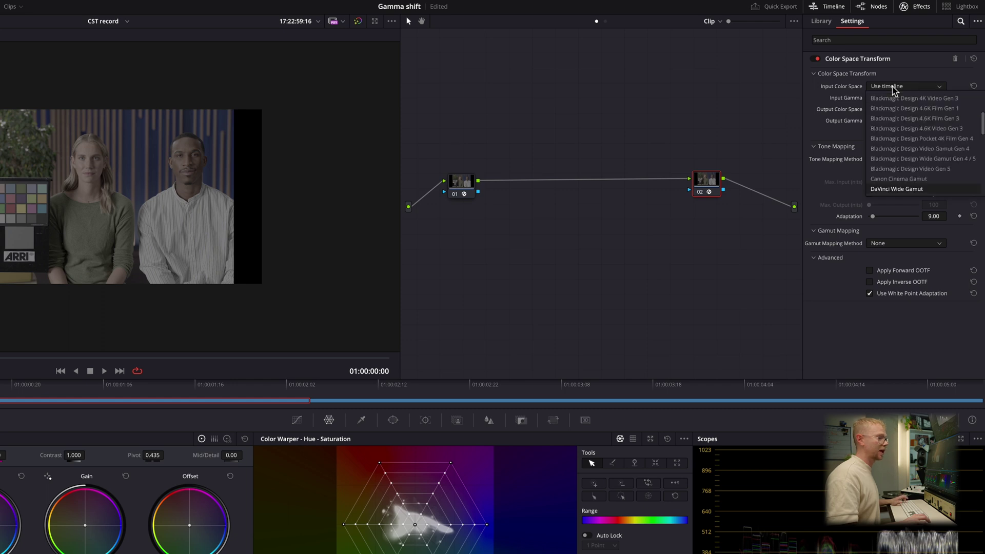
key("Escape")
Step: Check node 01's transform settings and set node 02's input gamma to DaVinci Intermediate
left_click(461, 182)
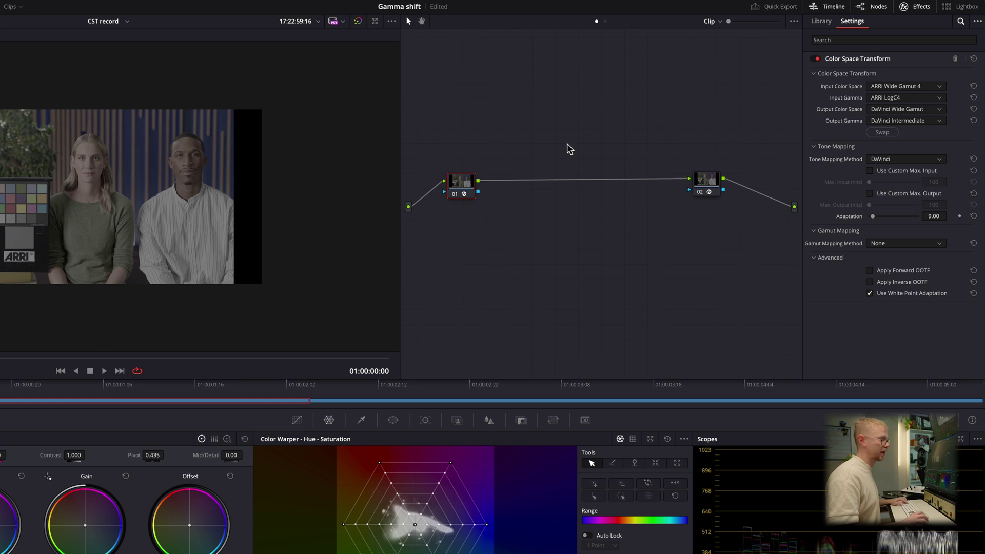
left_click(710, 186)
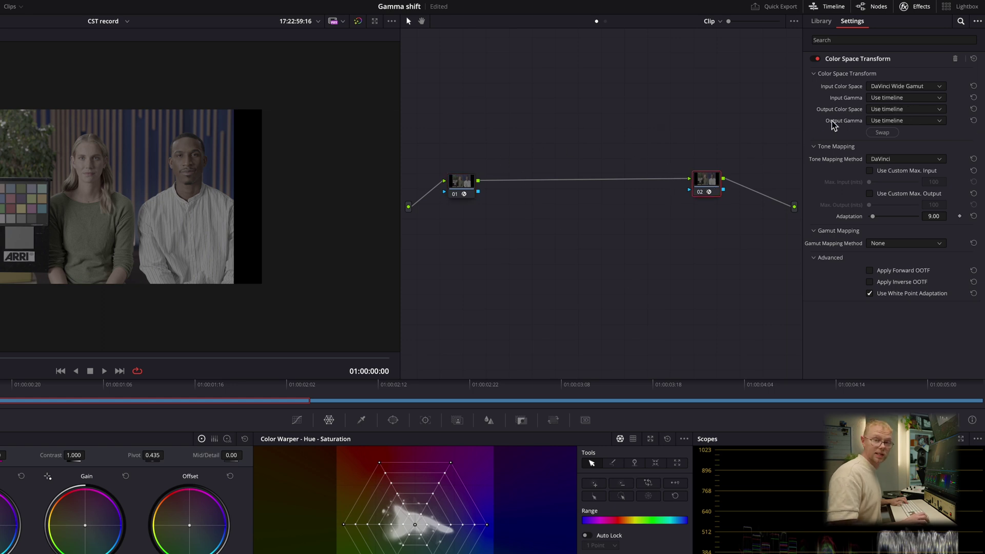
left_click(899, 98)
scroll(910, 154, "up", 8)
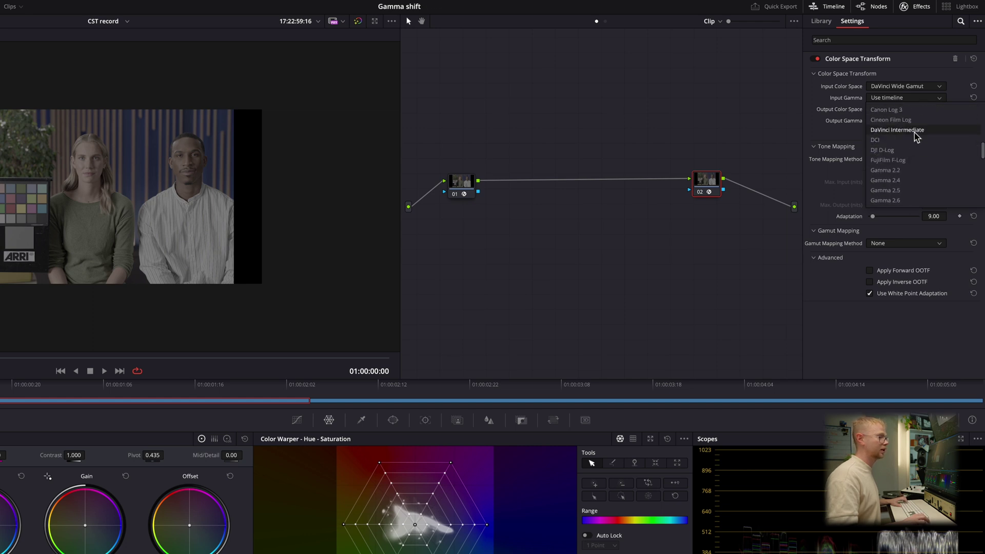
left_click(898, 130)
Step: Set node 02's output color space to Rec.709 and its output gamma to Gamma 2.4
left_click(905, 109)
left_click(893, 213)
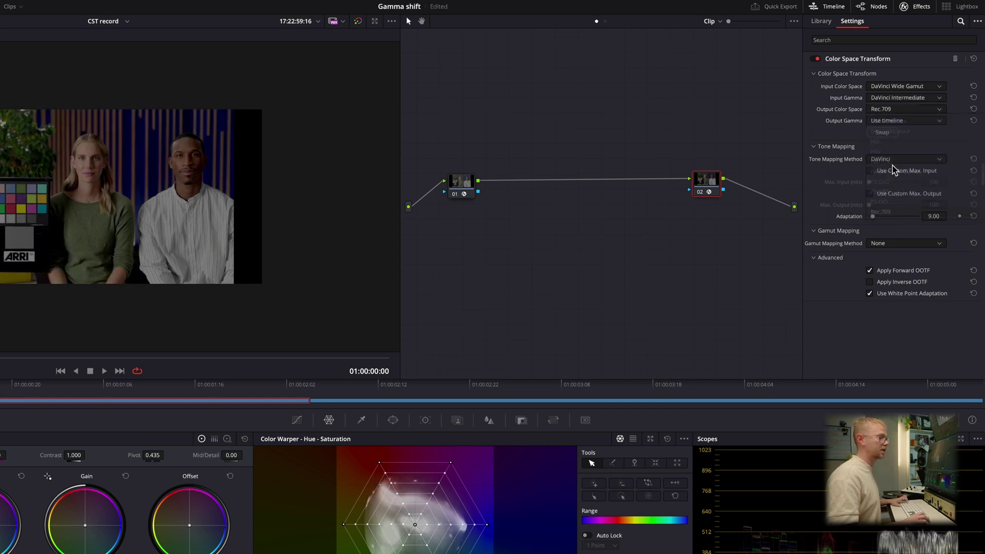
left_click(903, 121)
scroll(904, 195, "down", 6)
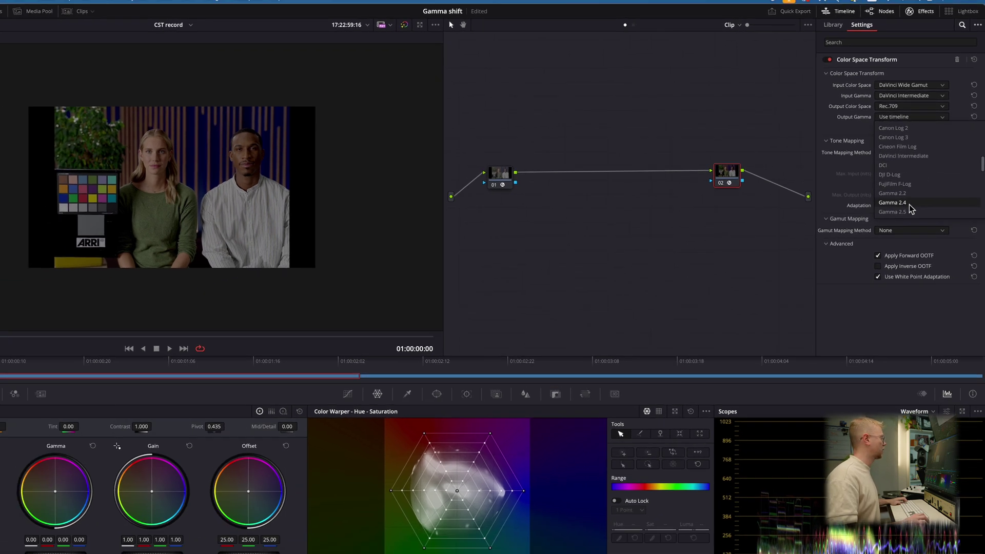
left_click(904, 215)
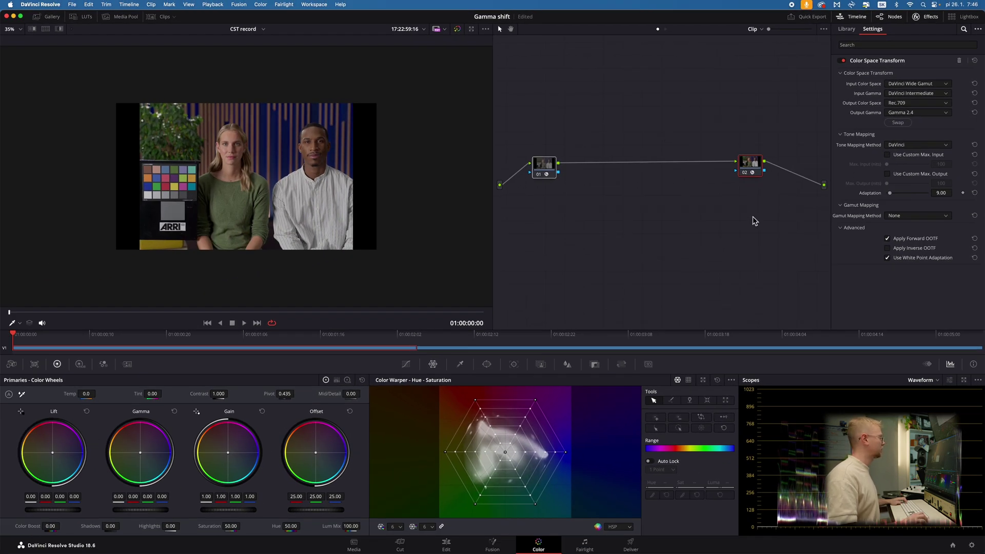
Step: Disable both Color Space Transform nodes to view the image without the conversion
key("ctrl+d")
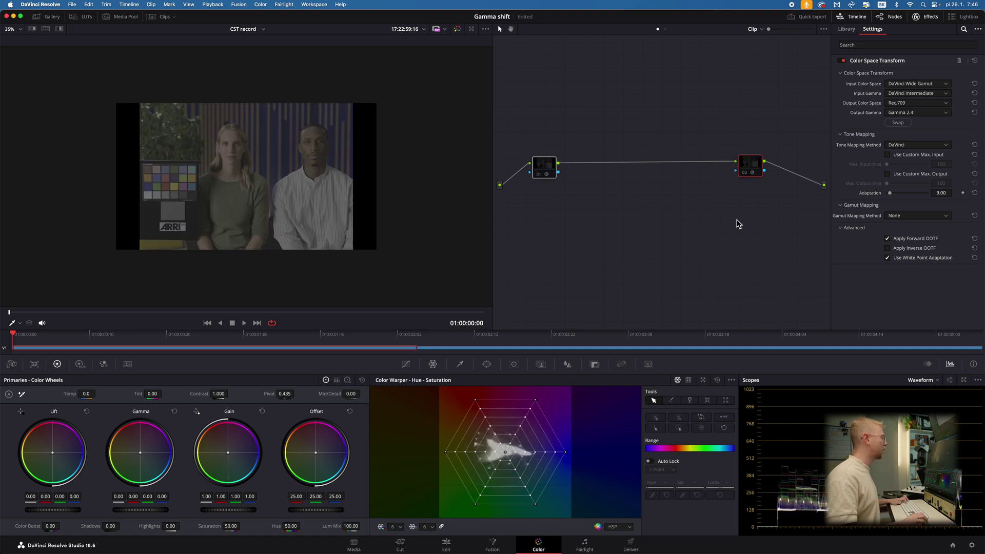
Step: Toggle both Color Space Transform nodes to compare the image with and without the conversion, leaving them enabled
key("ctrl+d")
key("ctrl+d")
key("ctrl+d")
Step: Add three serial nodes after node 01, between the two Color Space Transform nodes
left_click(543, 164)
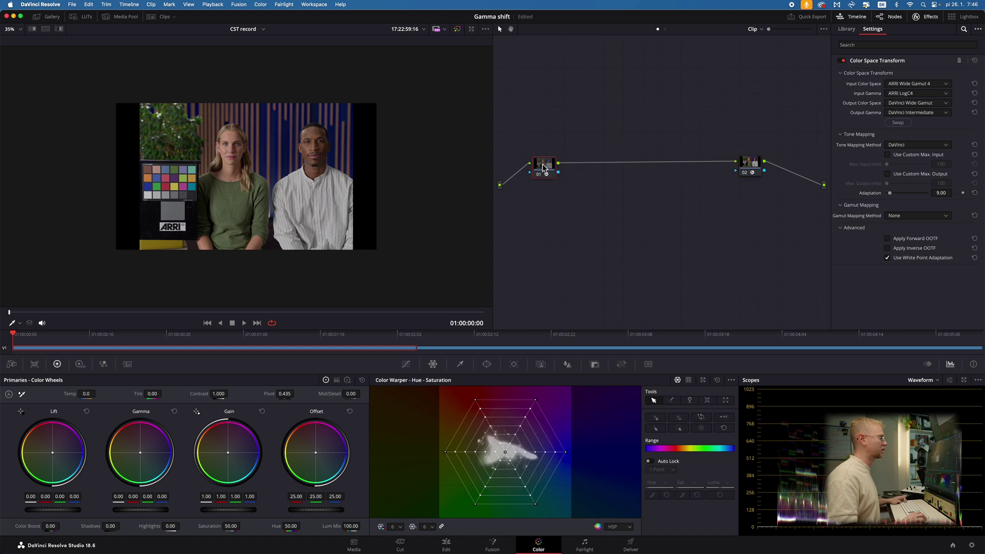
key("alt+s")
key("alt+s")
key("alt+s")
left_click_drag(583, 134, 636, 185)
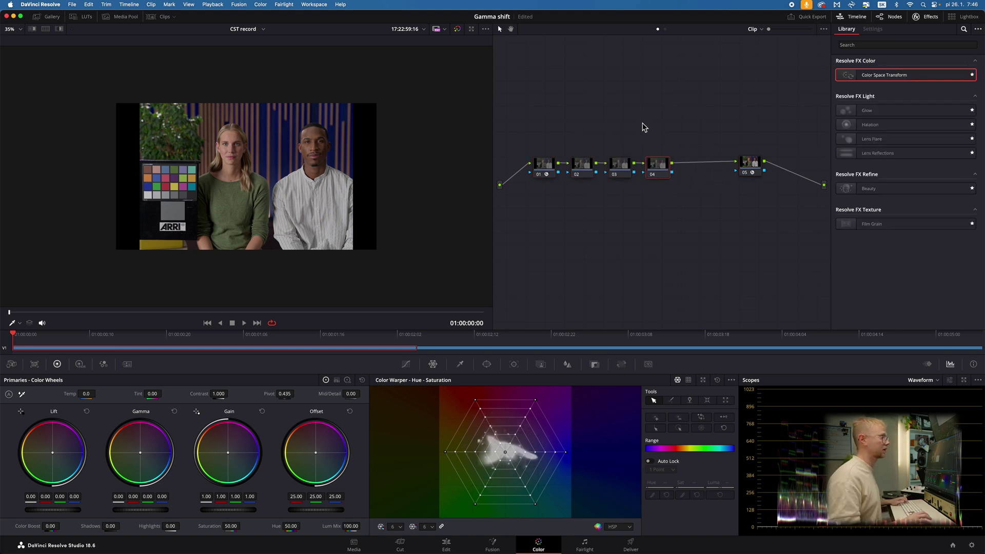
Step: Compare the Color Warper's hue-saturation distribution at the output transform node with that at node 01
left_click(752, 164)
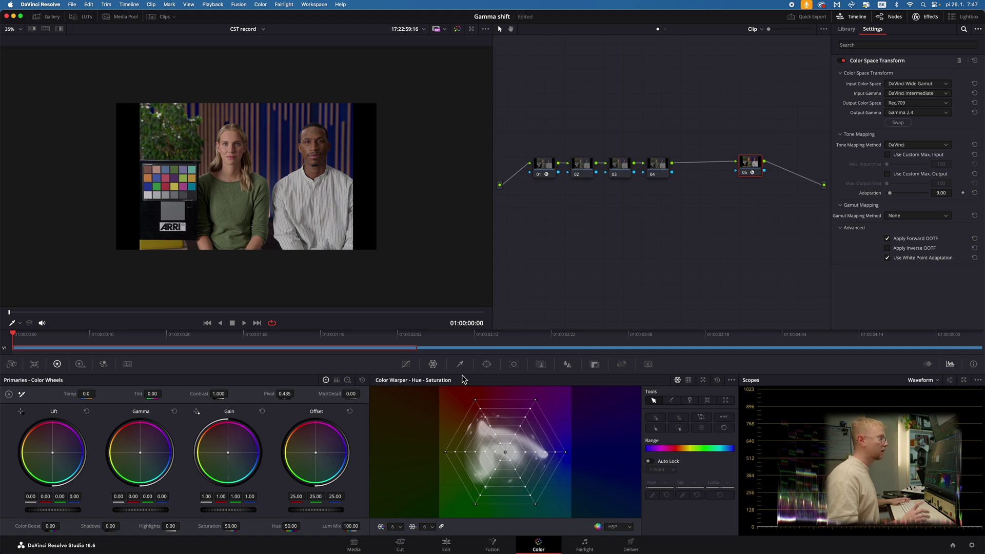
left_click(545, 165)
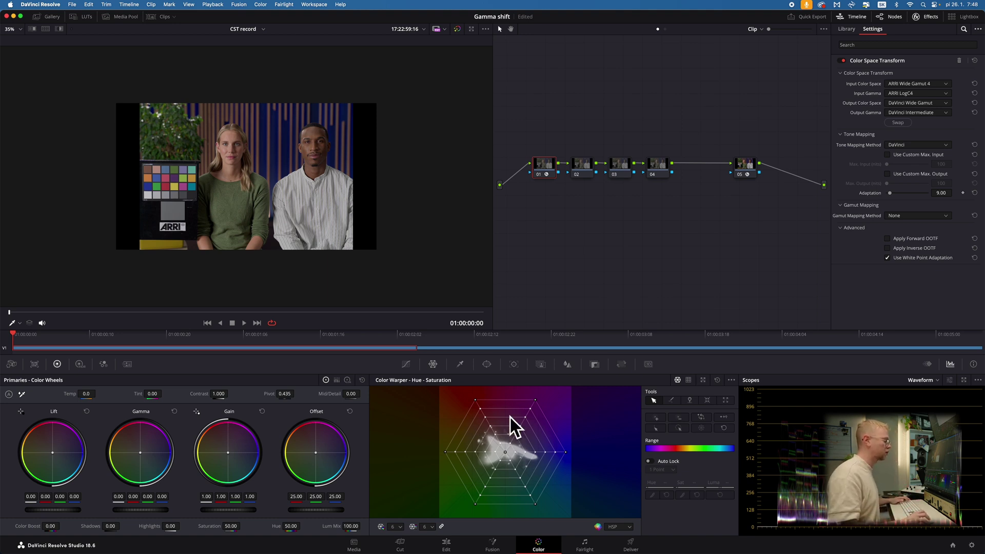
scroll(229, 135, "up", 3)
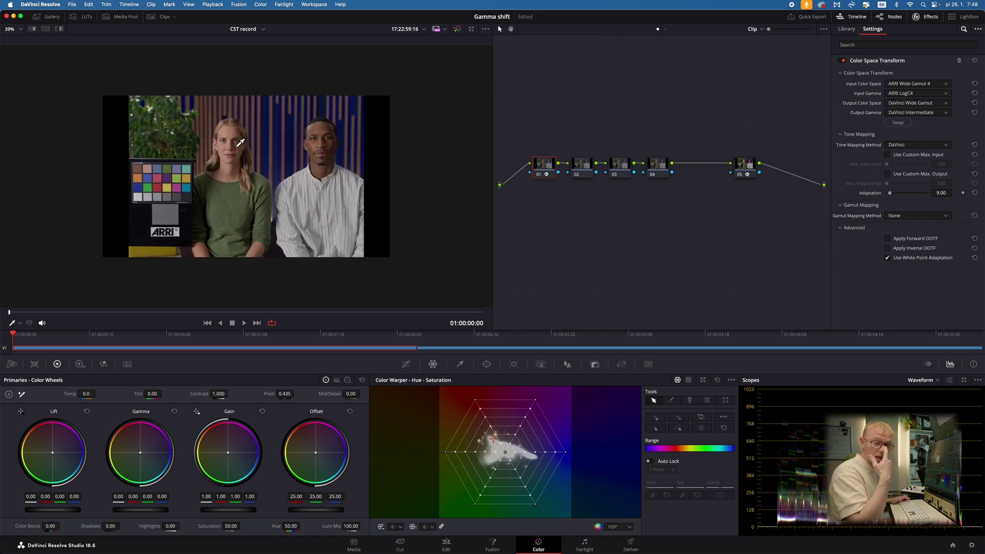
Step: Go to the ski helmet clip, align node 01 with node 02, and apply the Color Space Transform effect to node 01
left_click(474, 349)
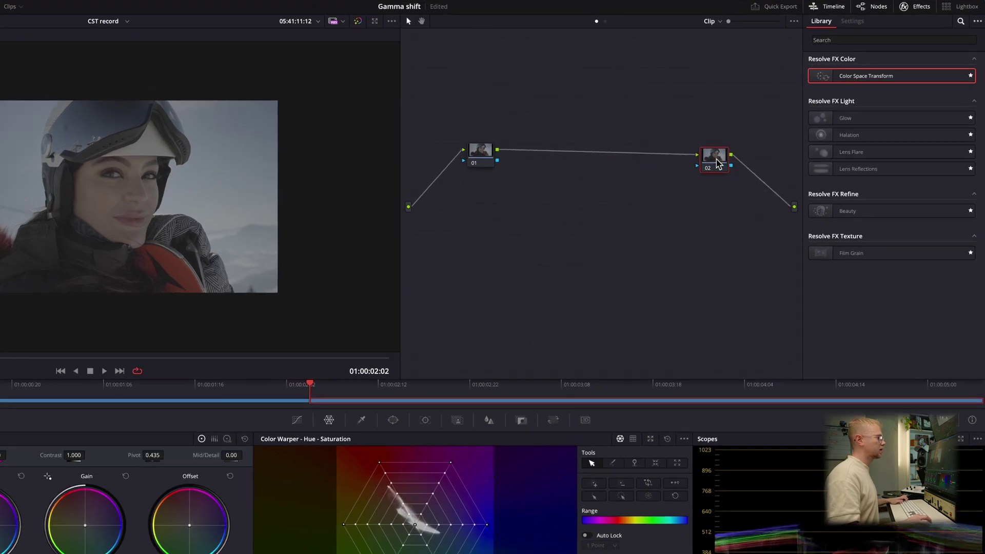
left_click_drag(482, 154, 478, 159)
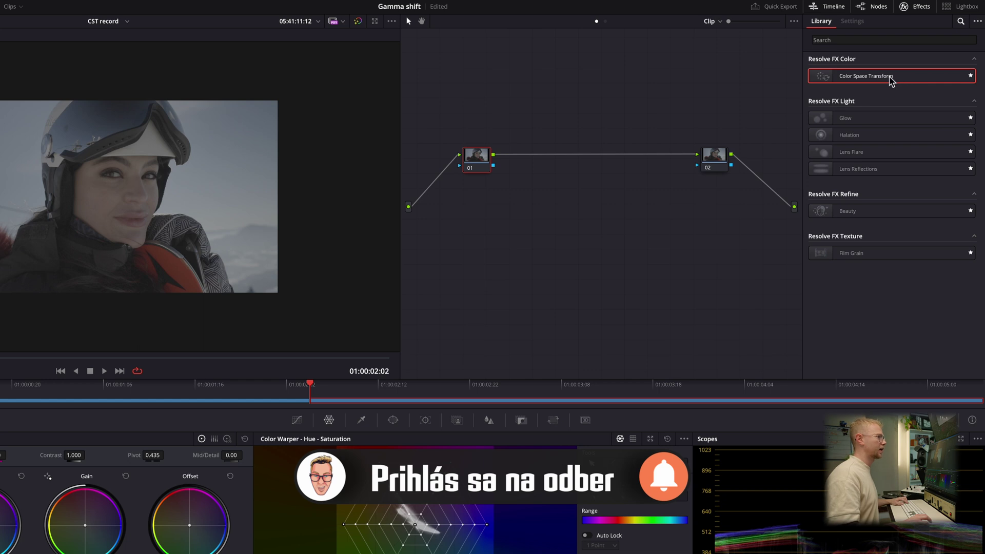
left_click_drag(890, 78, 477, 172)
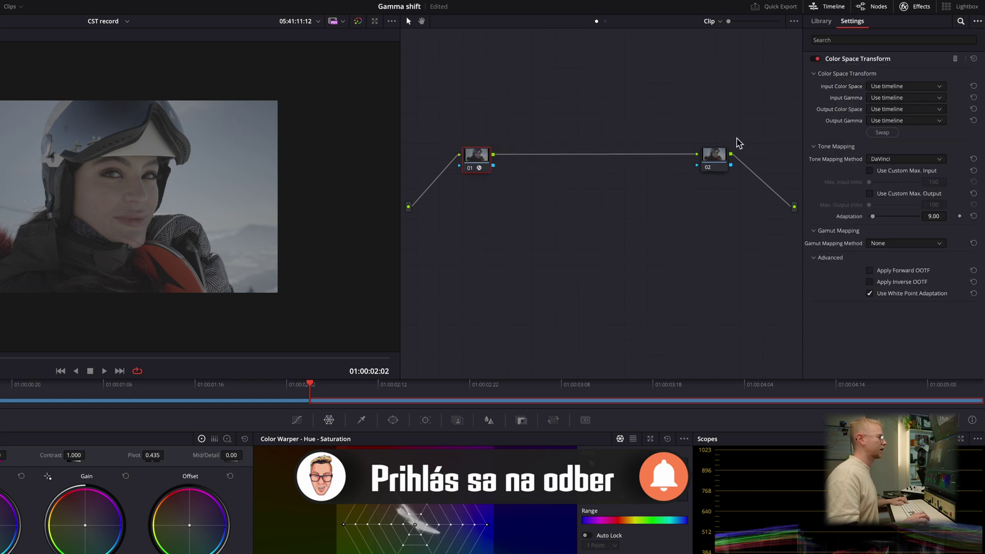
Step: Set node 01's input color space to Sony S-Gamut3.Cine and its input gamma to Sony S-Log3
left_click(897, 86)
scroll(902, 103, "down", 5)
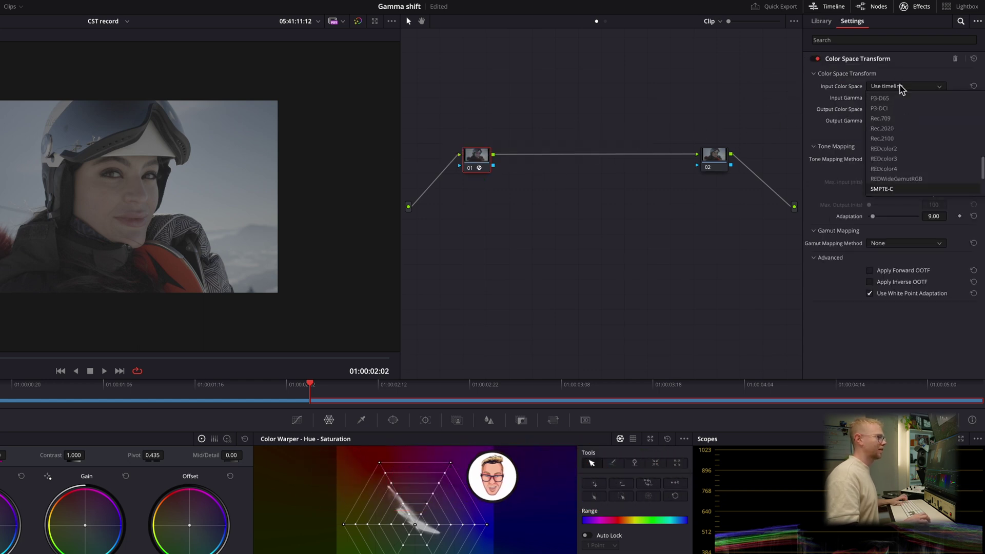
scroll(918, 110, "down", 5)
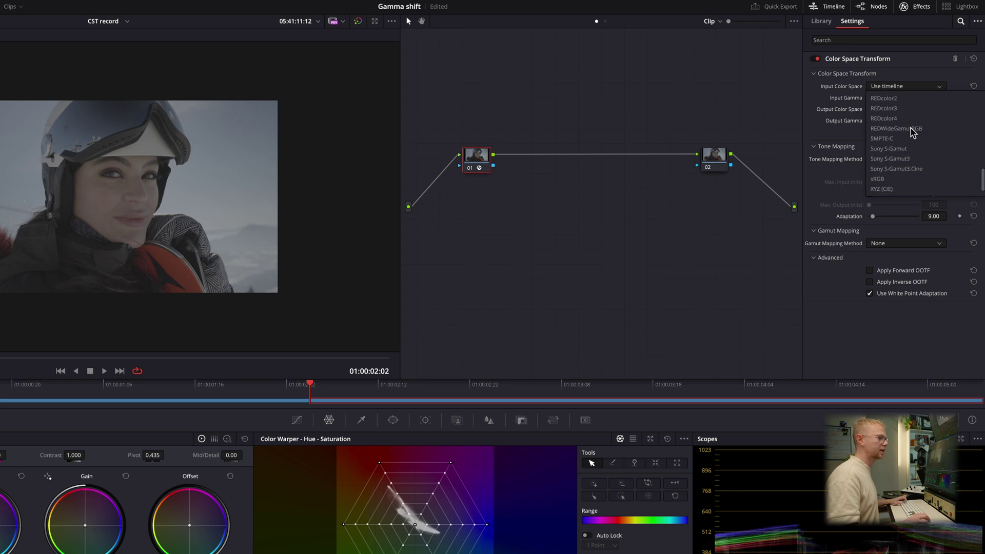
left_click(902, 164)
left_click(914, 98)
scroll(915, 113, "down", 5)
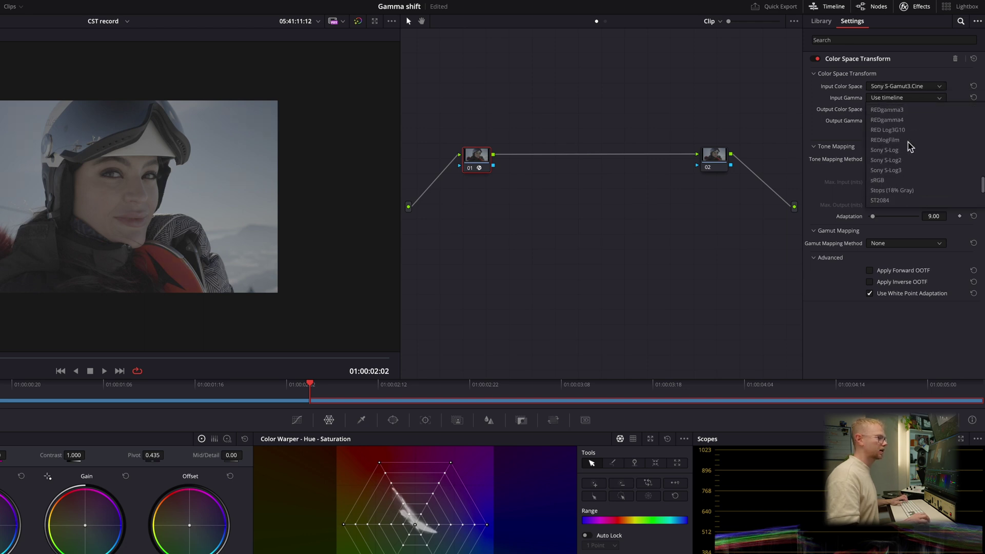
left_click(903, 173)
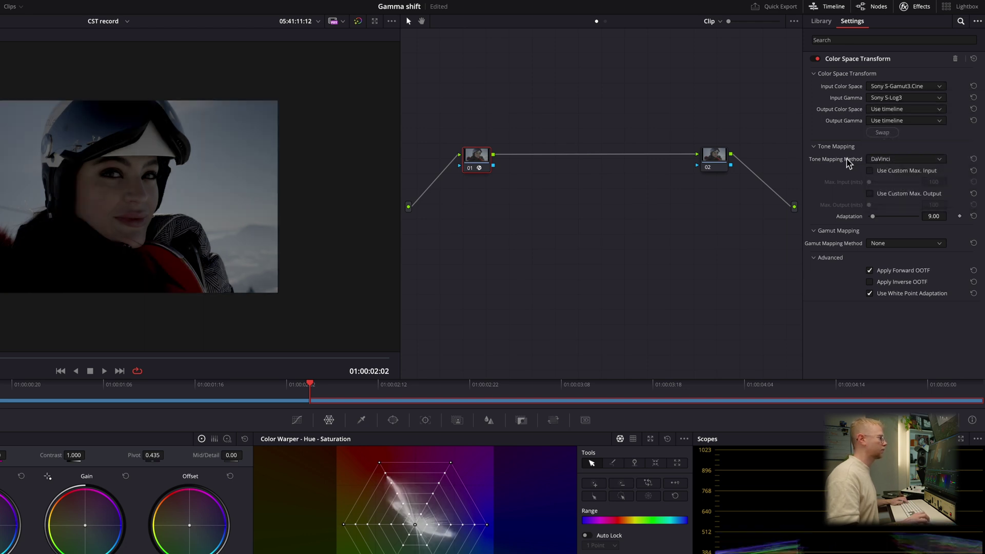
Step: Set node 01's output color space to DaVinci Wide Gamut and its output gamma to DaVinci Intermediate
left_click(899, 112)
left_click(908, 210)
left_click(907, 122)
scroll(908, 170, "down", 5)
left_click(908, 220)
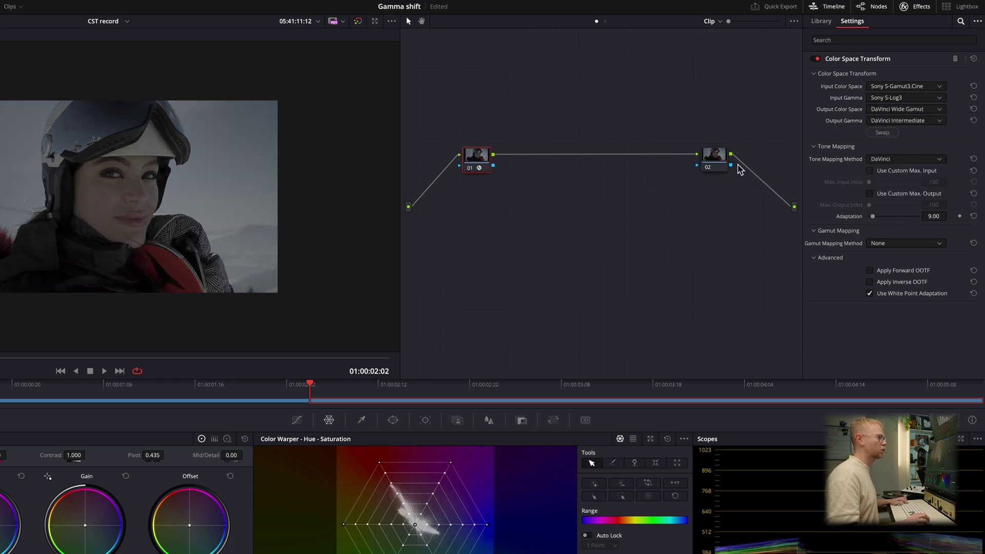
Step: Apply the Color Space Transform effect to node 02 with DaVinci Wide Gamut as input color space and DaVinci Intermediate as input gamma
left_click(715, 158)
left_click_drag(879, 85, 714, 155)
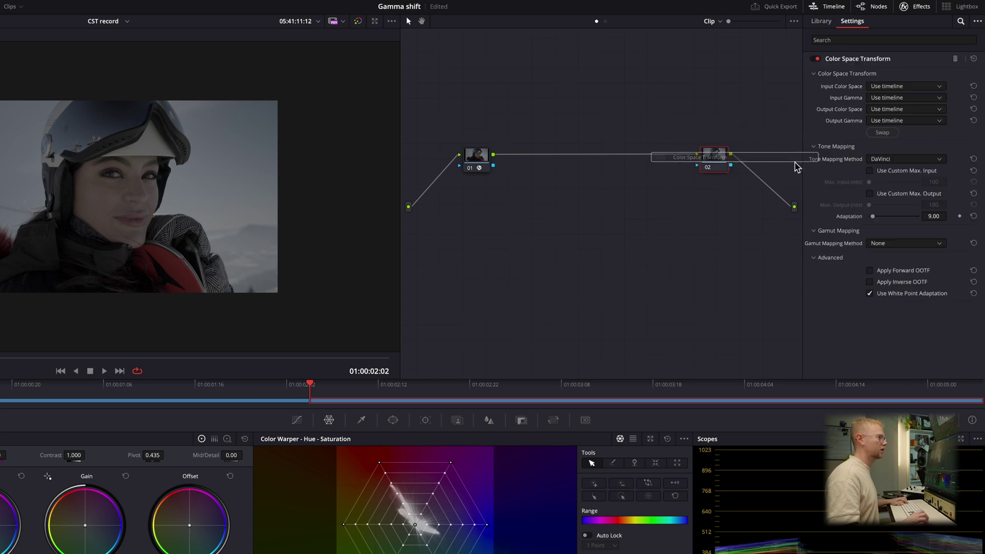
left_click(899, 89)
left_click(909, 189)
left_click(897, 97)
left_click(903, 200)
Step: Set the ski clip's node 02 output color space to Rec.709 and its output gamma to Gamma 2.4
left_click(898, 109)
left_click(892, 212)
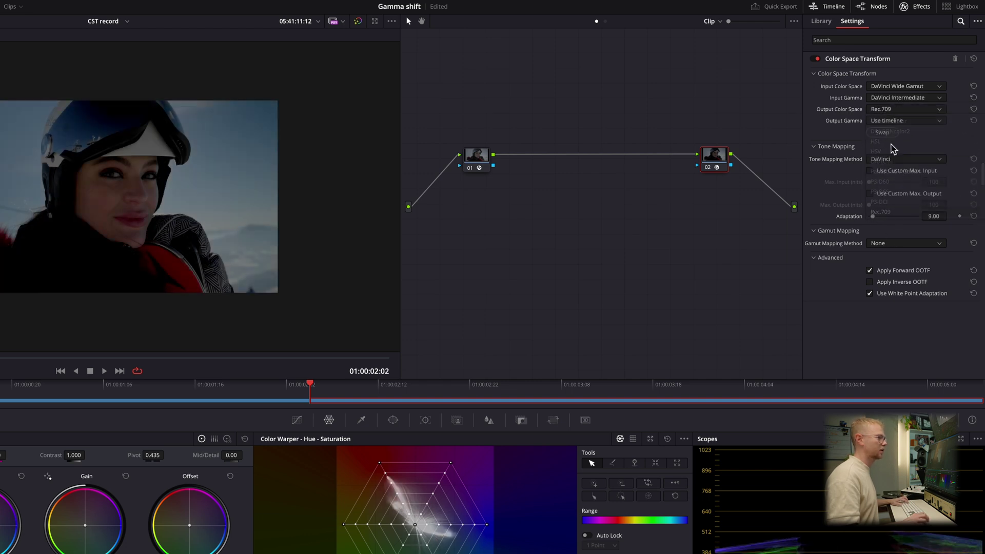
left_click(903, 121)
scroll(902, 180, "down", 3)
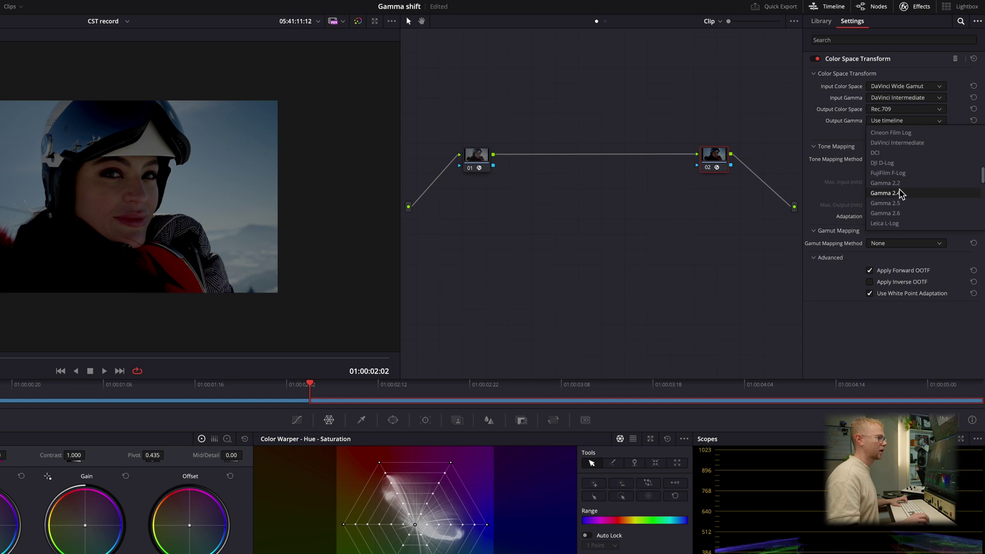
left_click(901, 191)
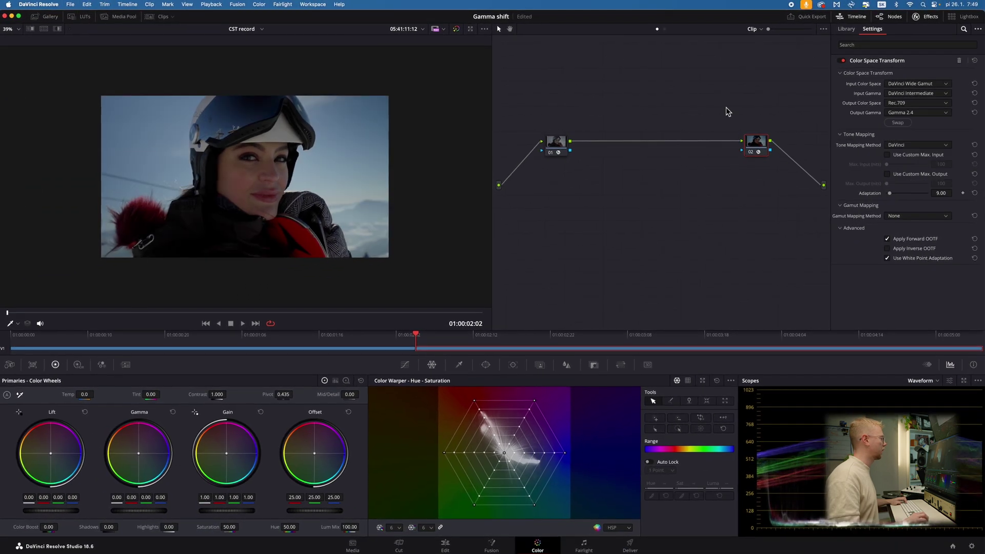
Step: Toggle both of the ski clip's transform nodes off and on to compare the image before and after conversion
left_click_drag(538, 126, 758, 178)
key("ctrl+d")
key("ctrl+d")
key("ctrl+d")
key("ctrl+d")
Step: Insert three serial nodes between the ski clip's transforms and compare the Color Warper distribution at the last and first nodes
key("alt+s")
key("alt+s")
key("alt+s")
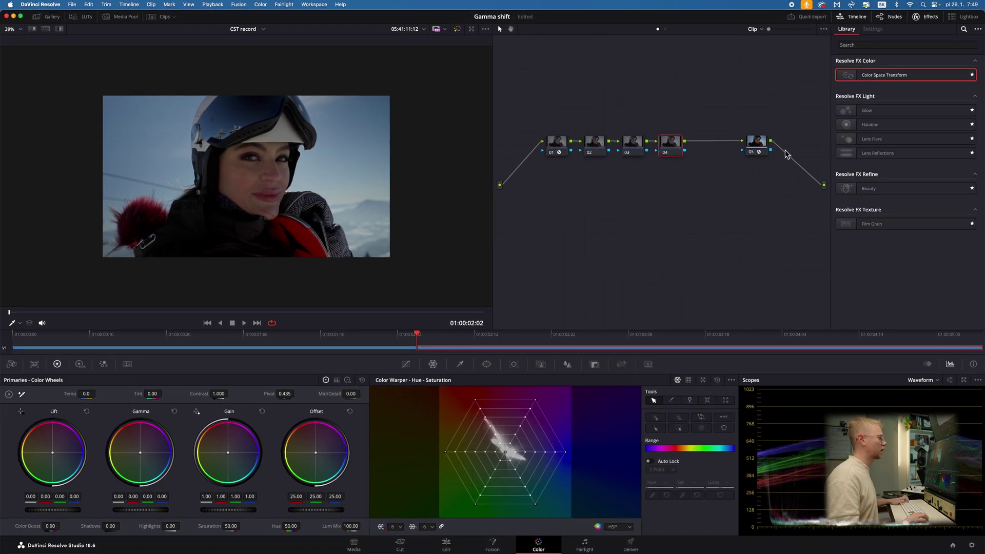
left_click(757, 143)
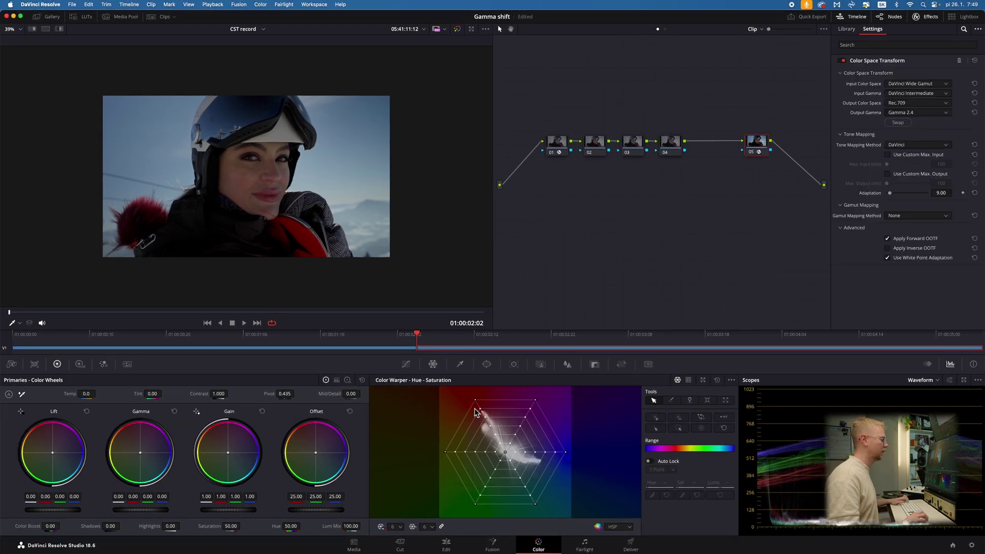
left_click(554, 154)
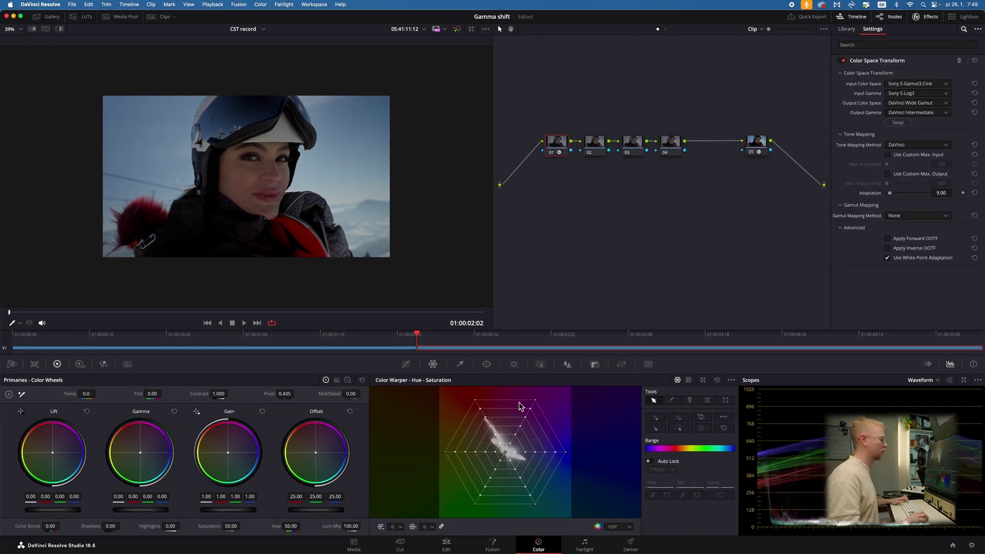
Step: Undo the three serial nodes added between the ski clip's transforms
key("super+z")
key("super+z")
key("super+z")
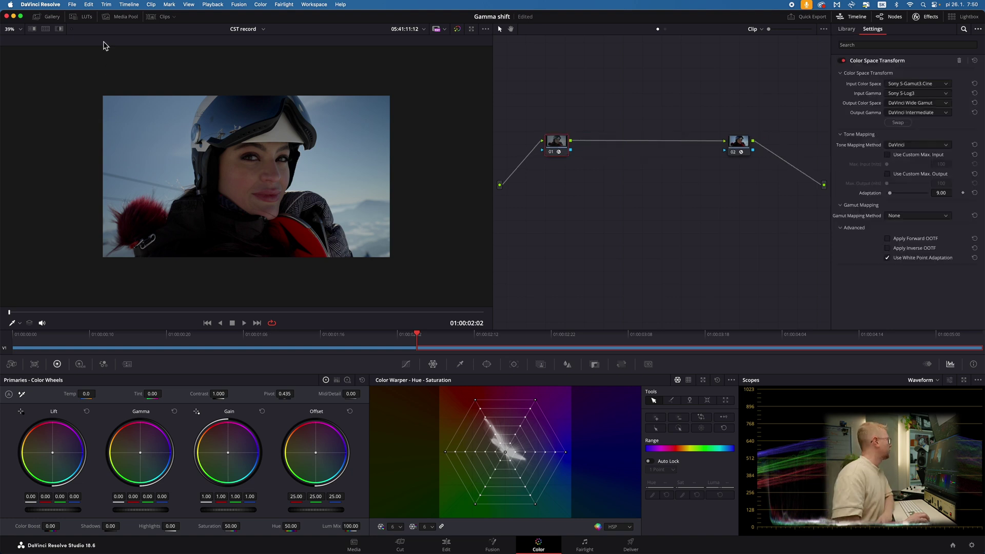
Step: Open the Gallery, widen its album list, and view the stills in the existing CST album
left_click(52, 17)
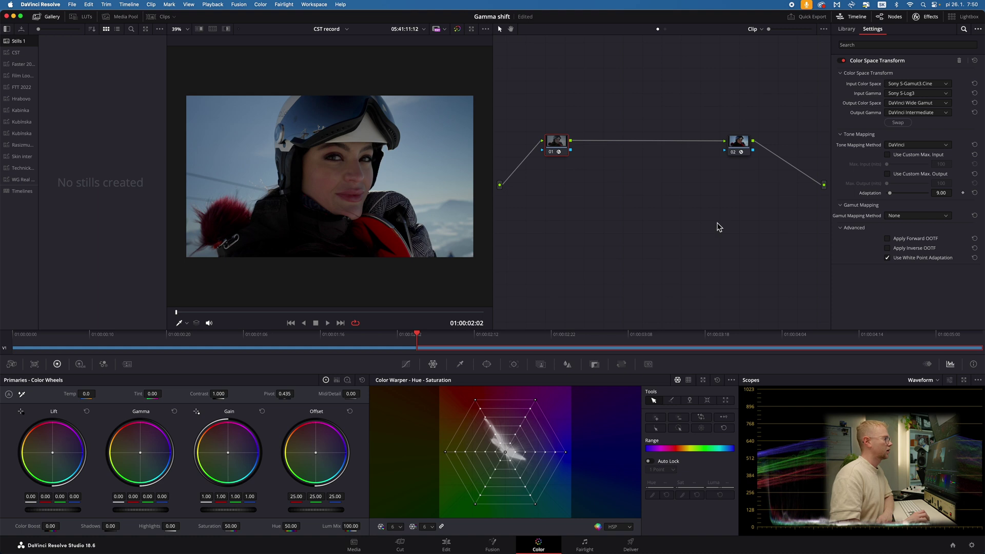
left_click(52, 17)
left_click(51, 17)
left_click_drag(40, 74, 82, 82)
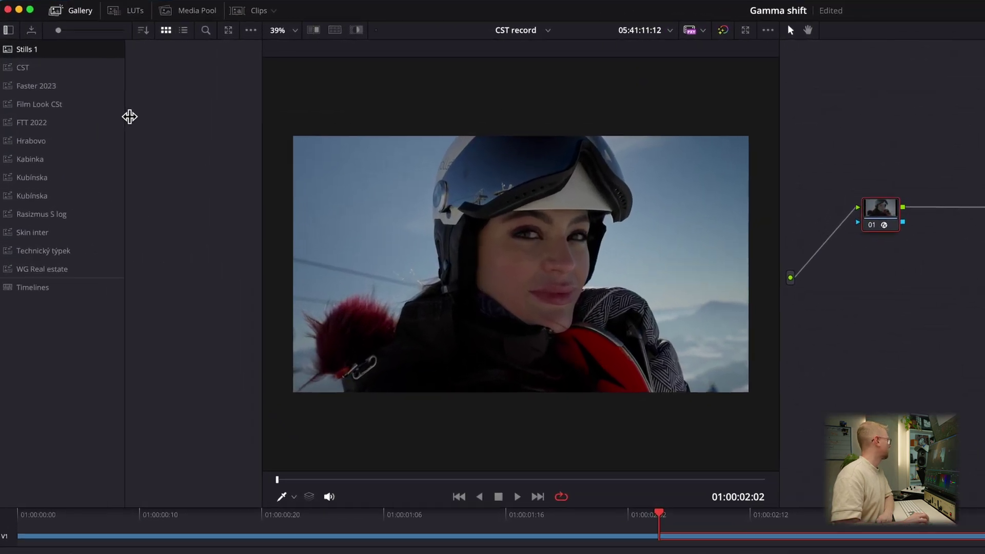
left_click(25, 68)
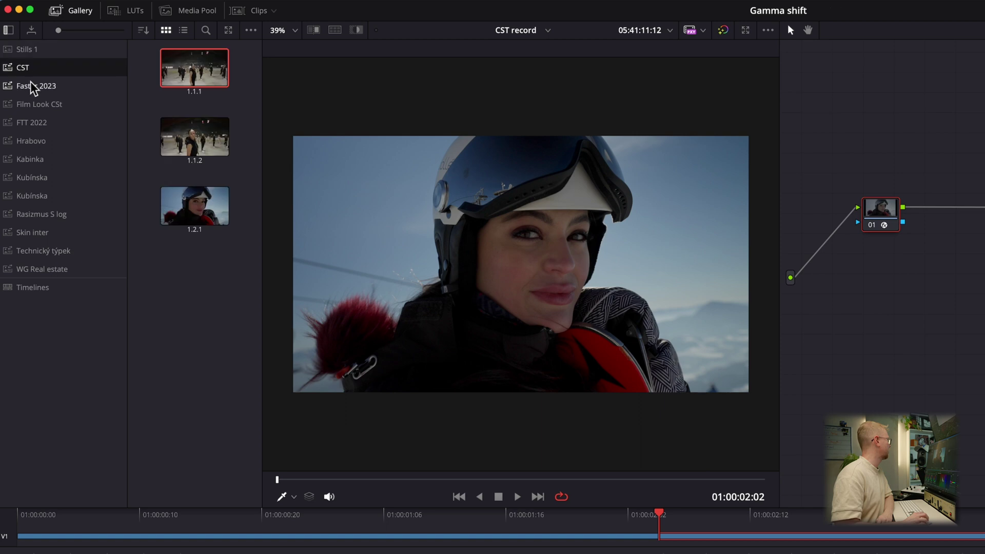
left_click(29, 49)
Step: Create a PowerGrade album named CST Sony and grab a still of the ski clip's grade into it
right_click(34, 332)
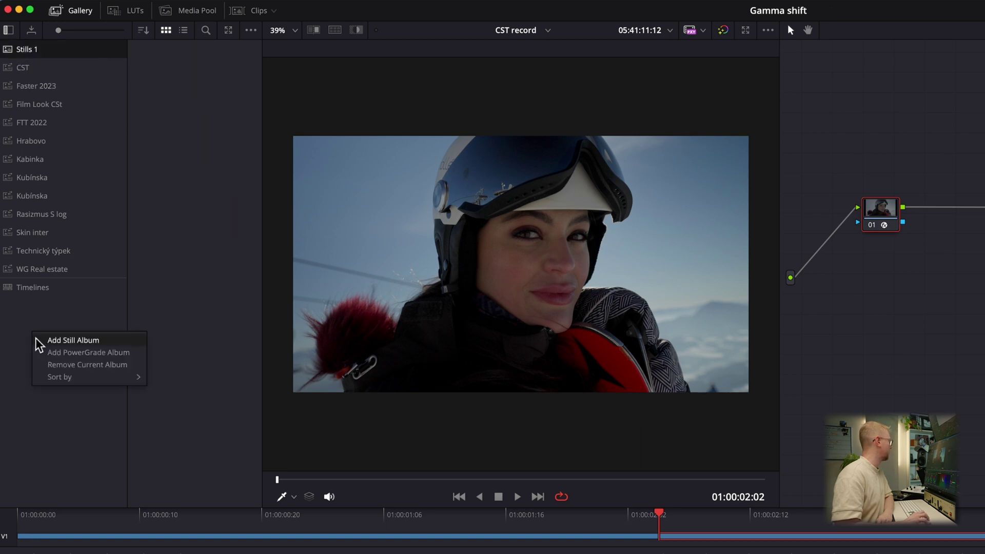
left_click(71, 354)
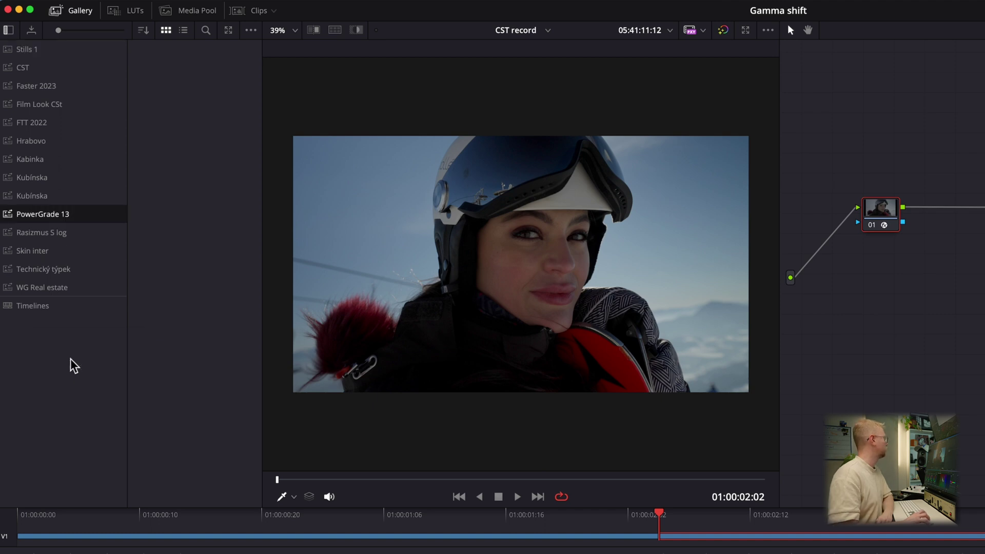
double_click(60, 214)
key("super+a")
type("CST Sony")
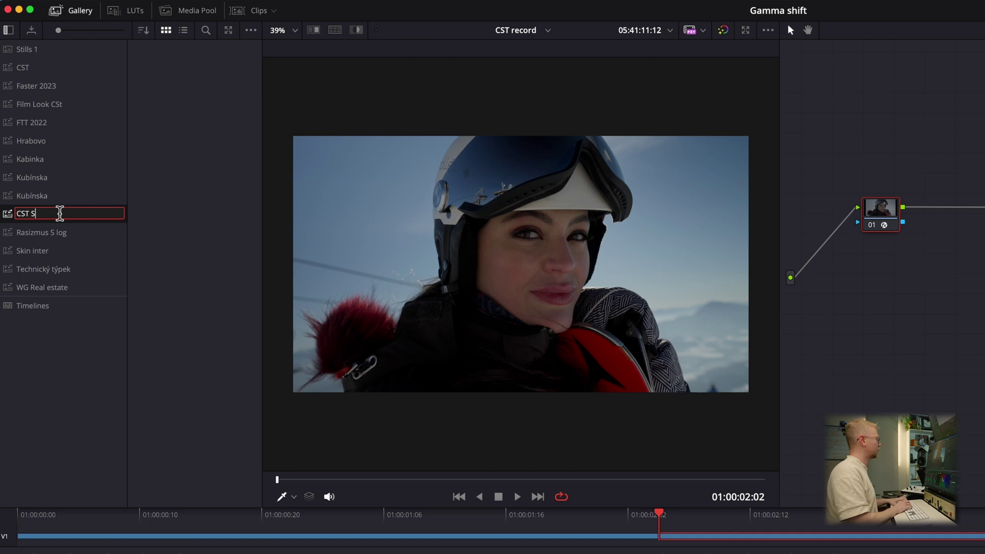
key("Return")
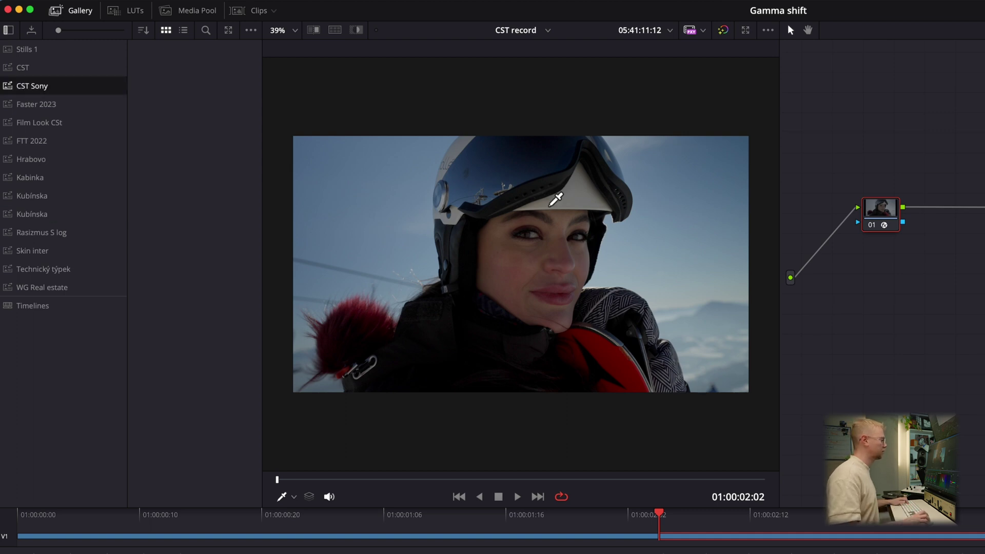
right_click(549, 210)
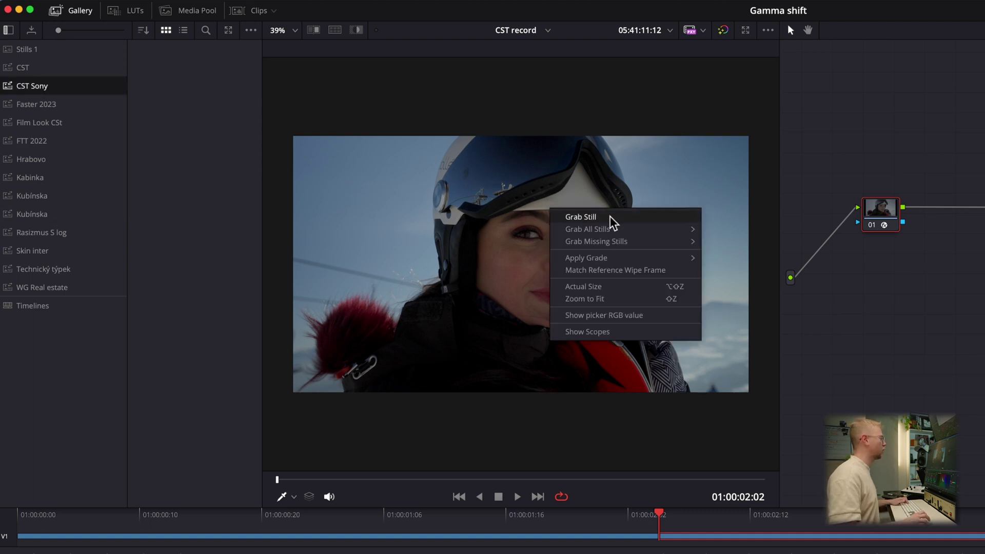
left_click(632, 219)
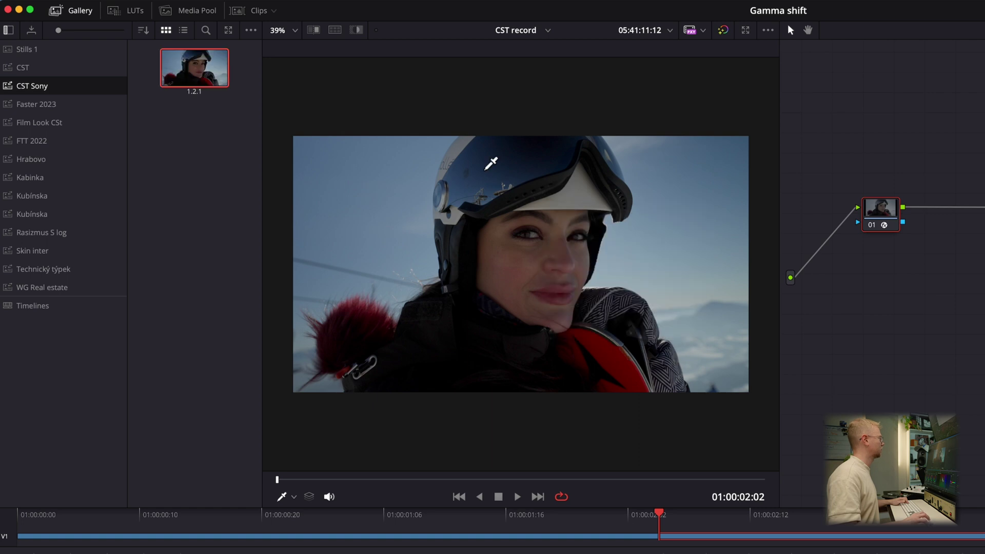
Step: Delete the ski clip's transform nodes and restore them by applying the grade from the saved CST Sony still
key("Delete")
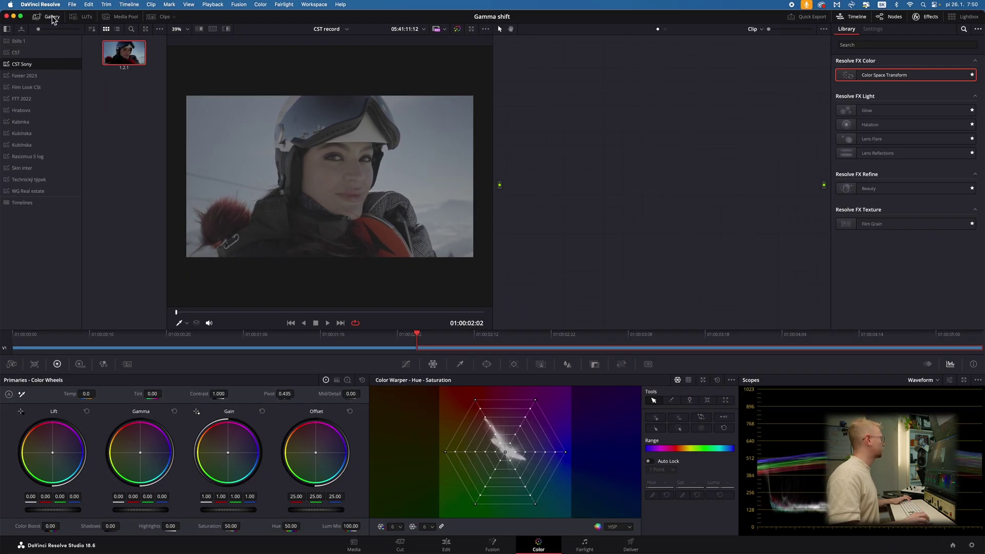
right_click(123, 52)
left_click(137, 72)
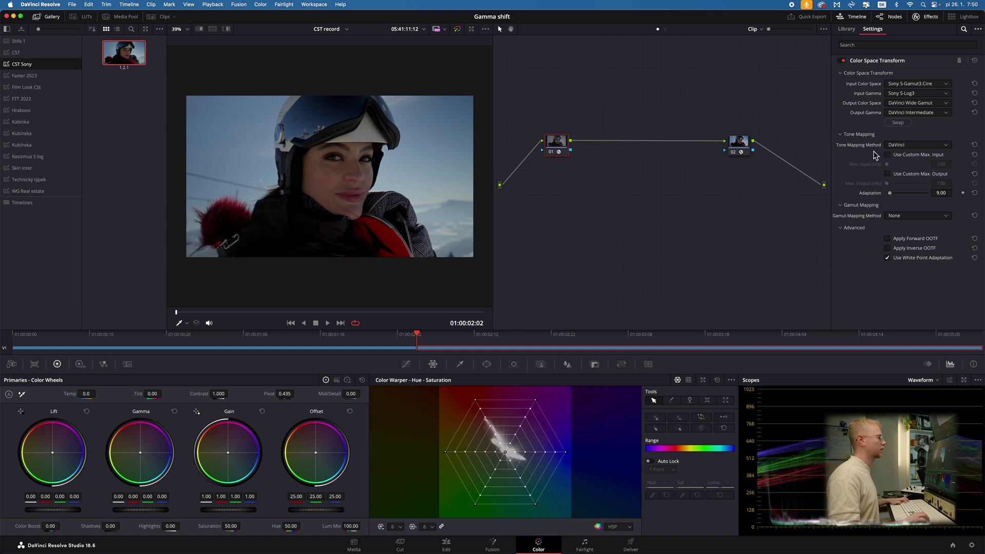
left_click_drag(548, 103, 758, 198)
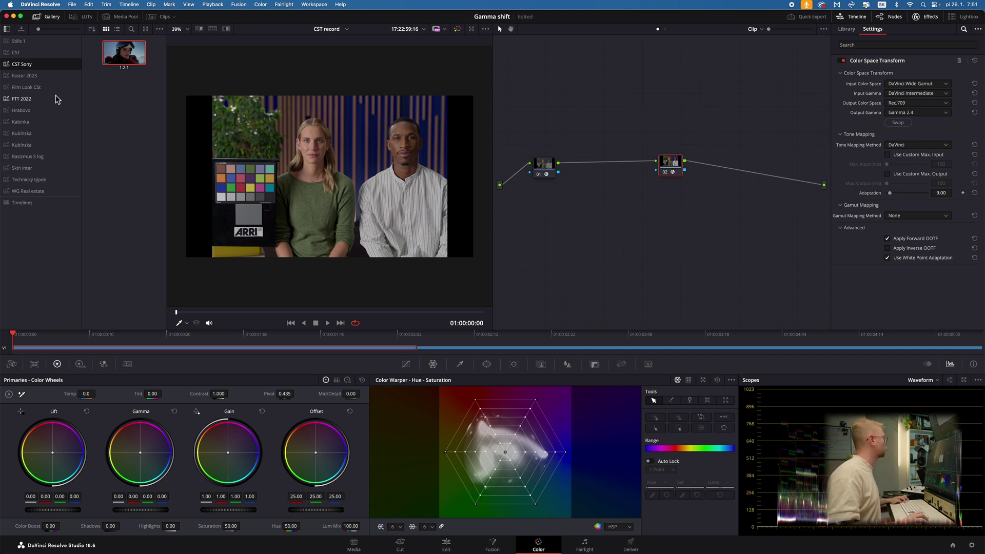
Step: Browse the Film Looks LUT folder for the ARRI clip
left_click(84, 17)
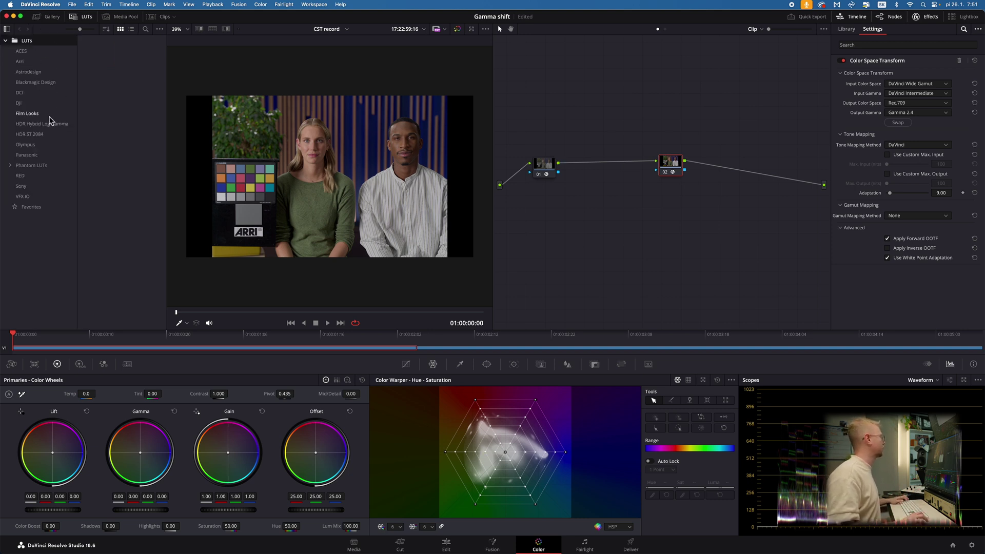
left_click(28, 114)
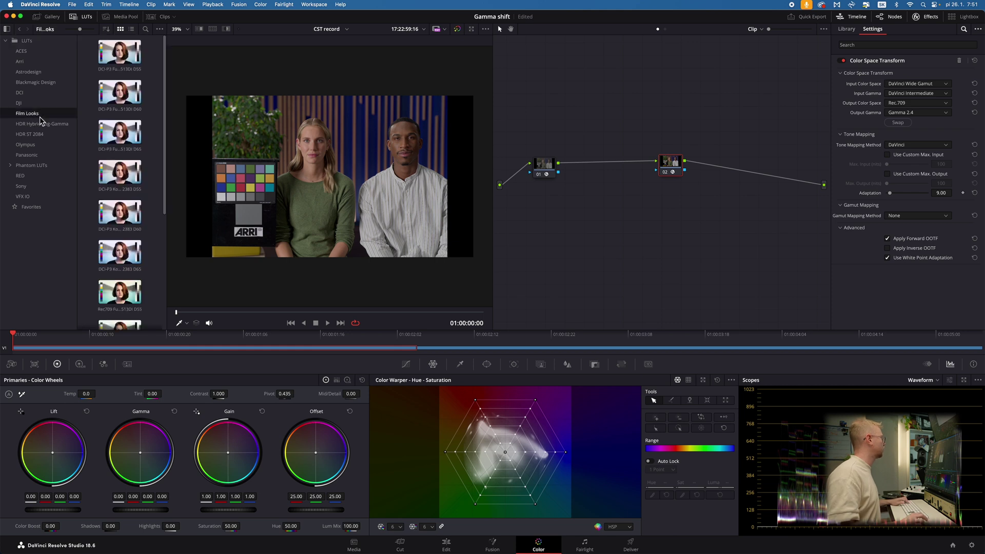
Step: Add a serial node after the Rec.709 transform and apply the Rec709 Kodak 2383 D60 film look LUT to it
scroll(154, 190, "down", 3)
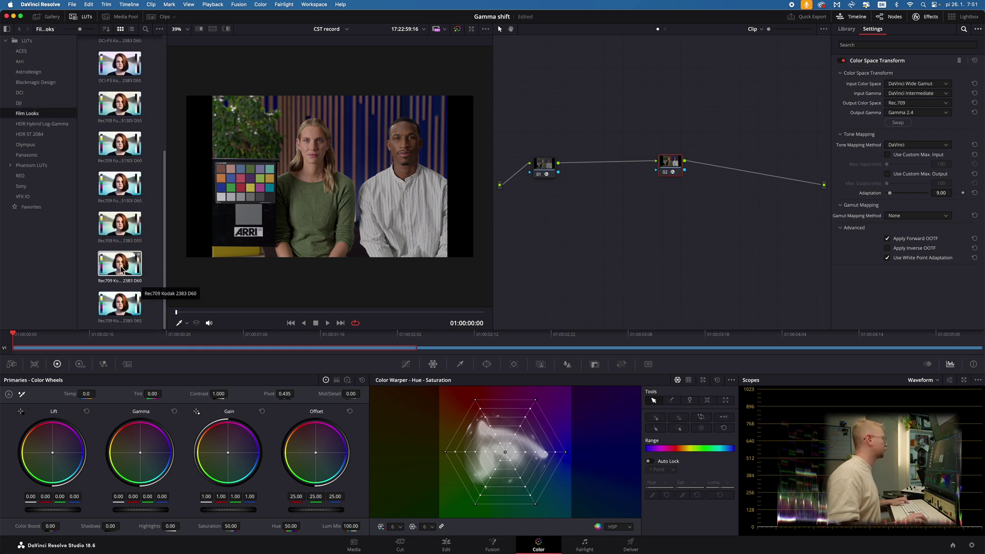
key("alt+s")
left_click_drag(112, 266, 716, 181)
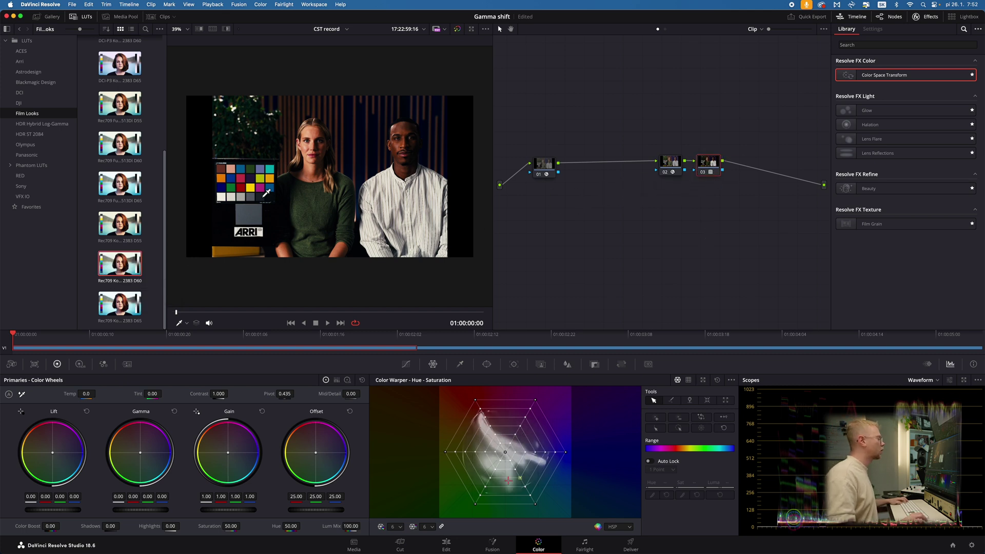
scroll(318, 139, "up", 3)
scroll(318, 138, "down", 4)
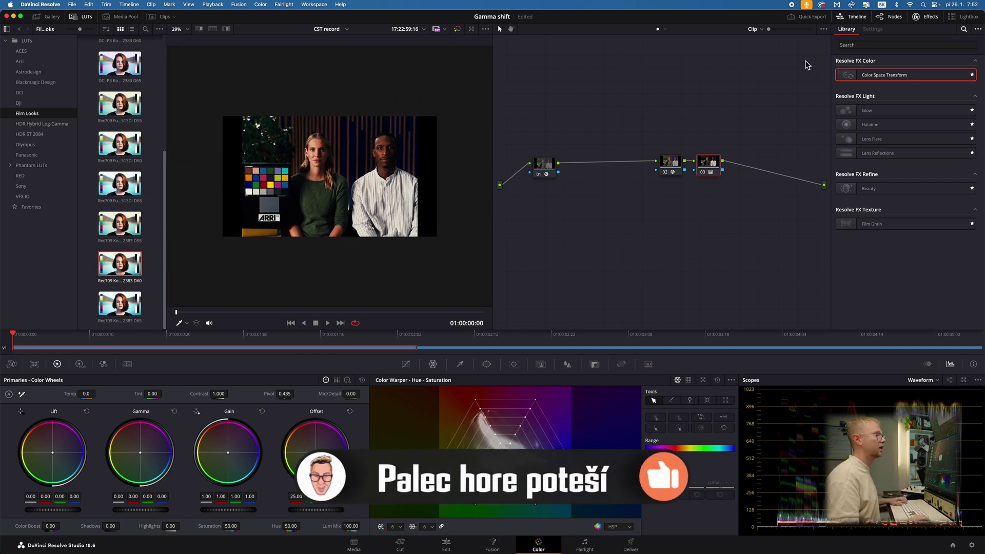
Step: Insert an empty serial node between the Rec.709 transform node and the LUT node, spacing the nodes apart
left_click_drag(710, 165, 755, 164)
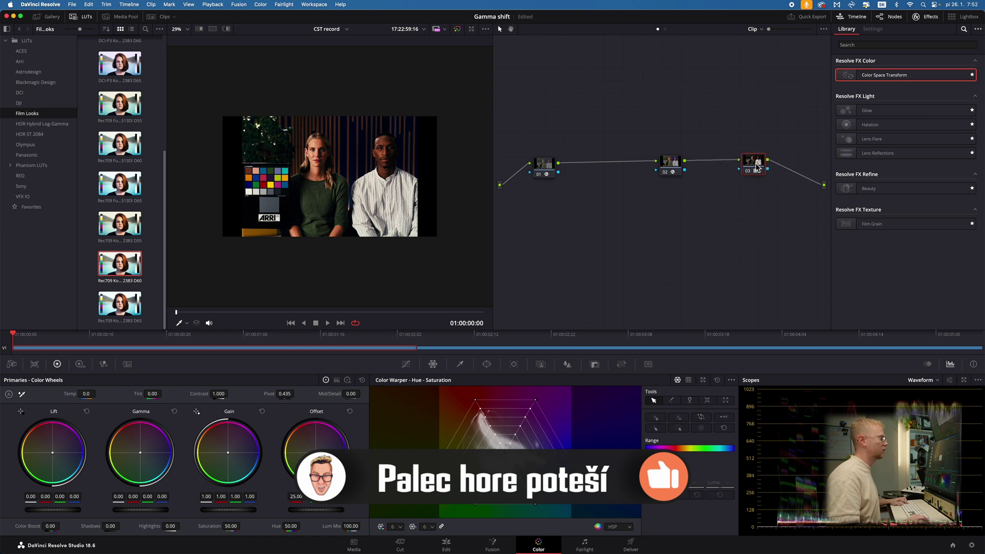
left_click(670, 173)
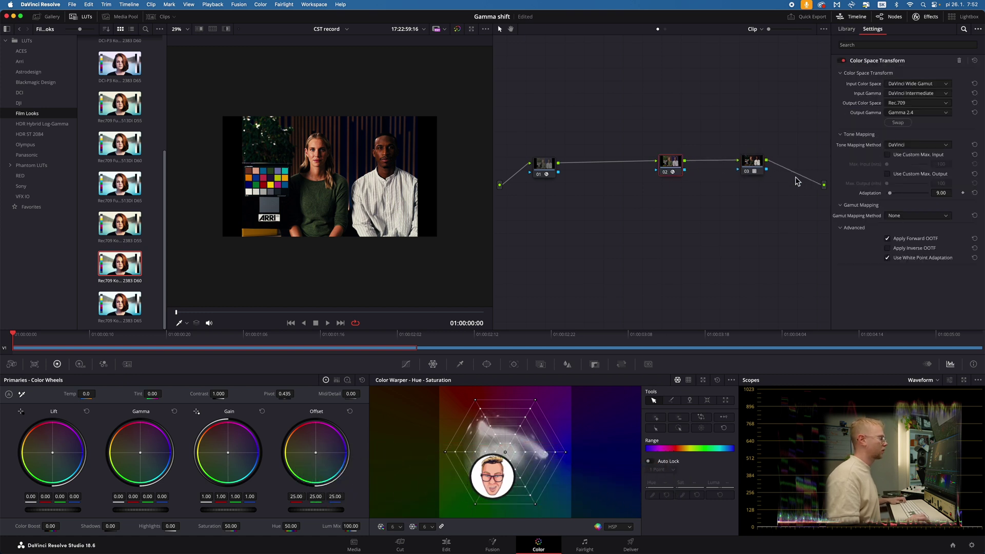
key("alt+s")
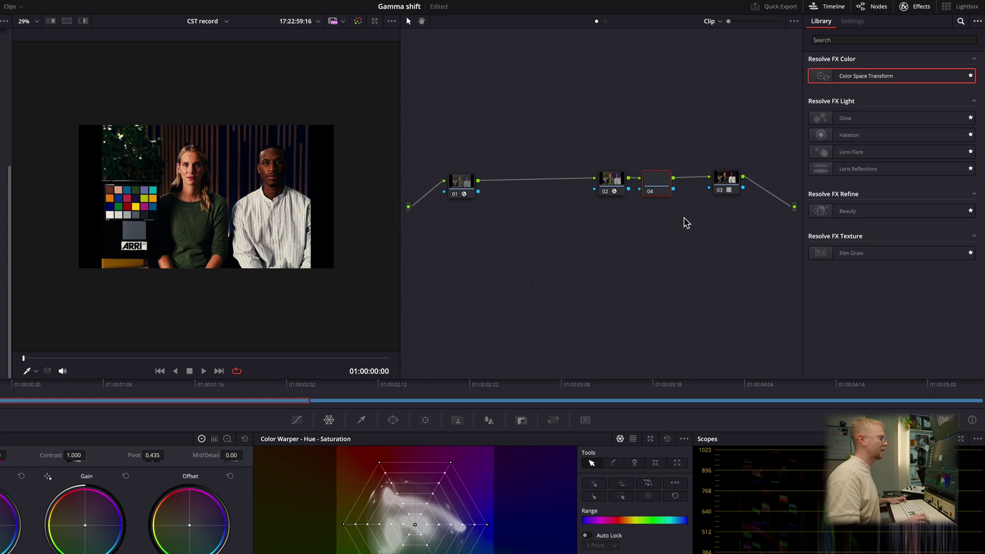
left_click_drag(613, 189, 671, 186)
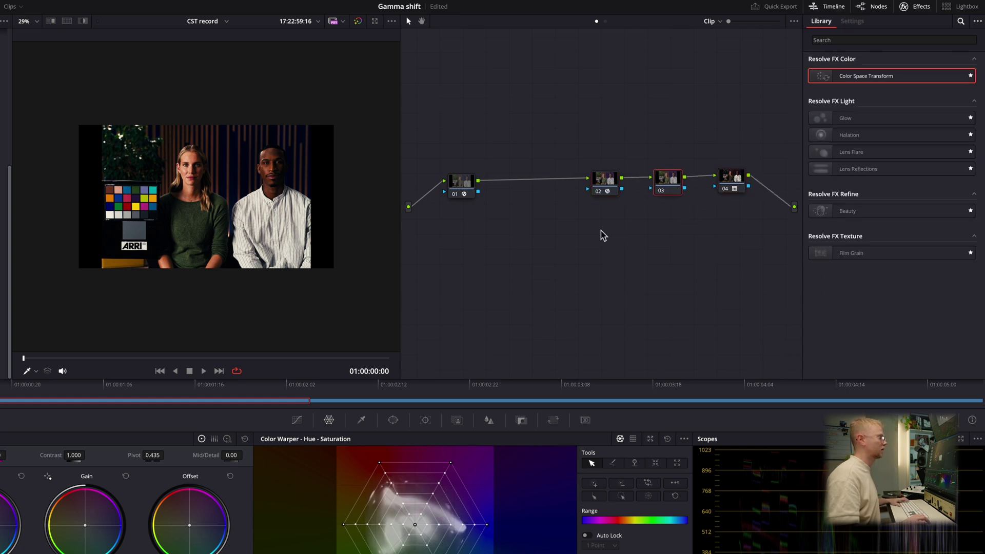
Step: Label the four nodes, in signal order, CST DW, CST 709, CST CINE and Lut
left_click(610, 187)
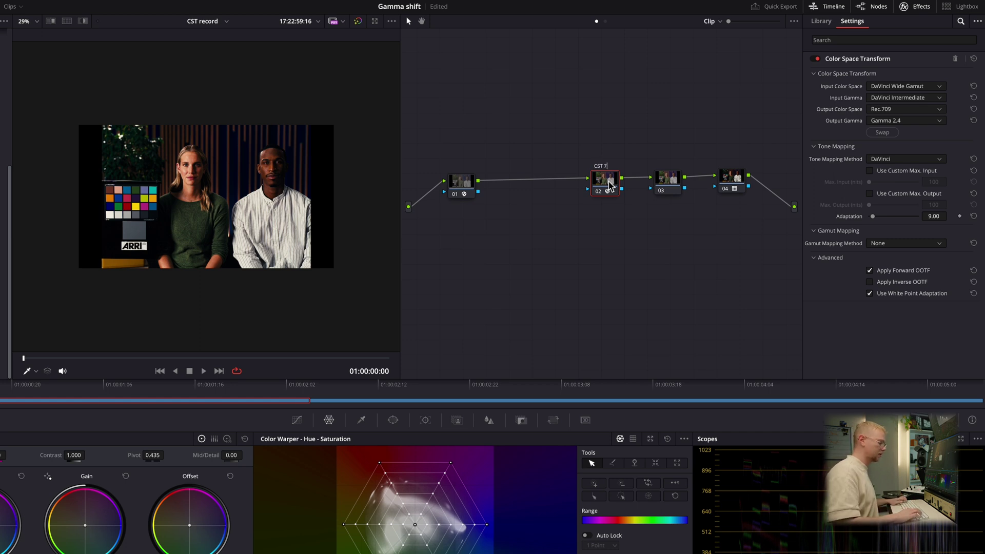
left_click(455, 190)
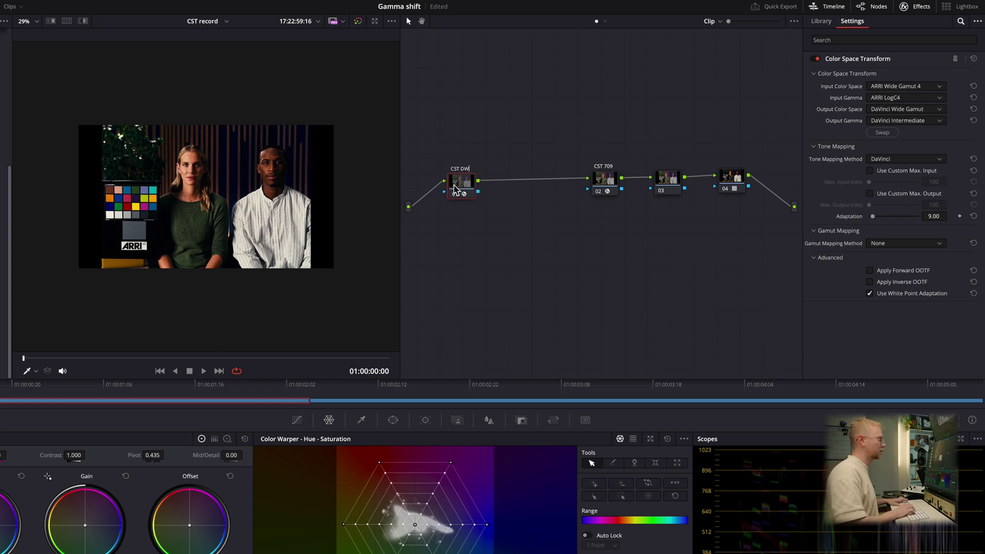
type("W")
left_click(667, 180)
type("CST")
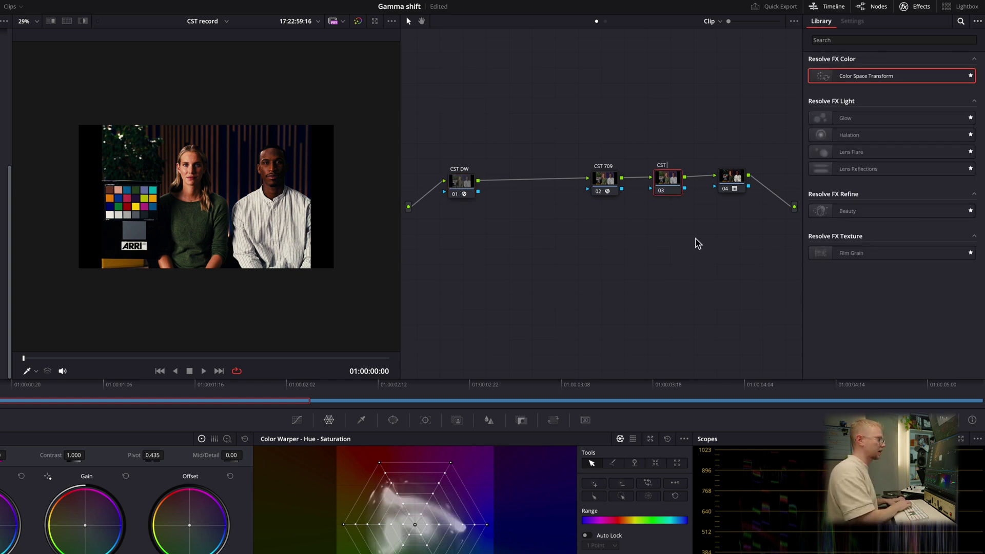
left_click(734, 179)
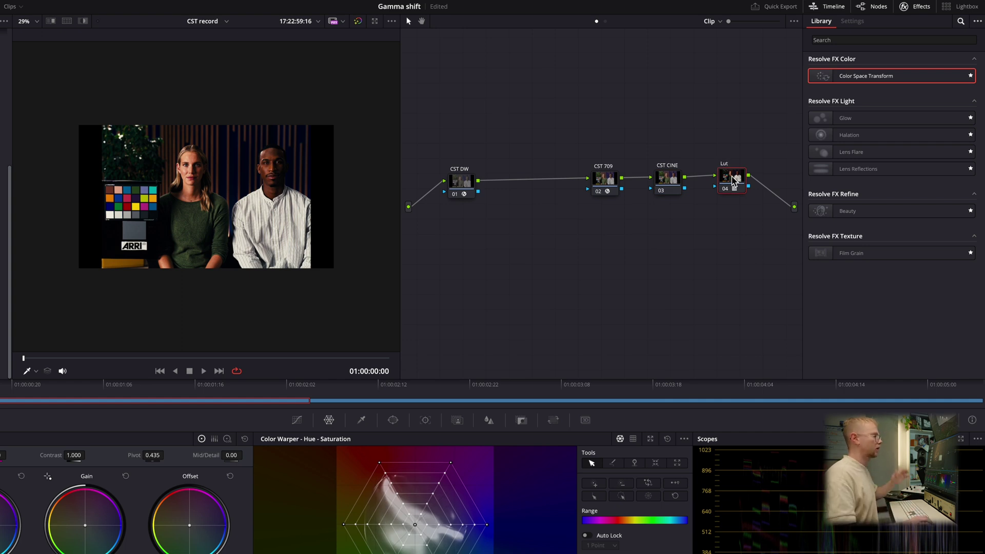
Step: Apply the Color Space Transform effect to the CST CINE node and check the CST 709 node's output settings
left_click_drag(606, 179, 623, 177)
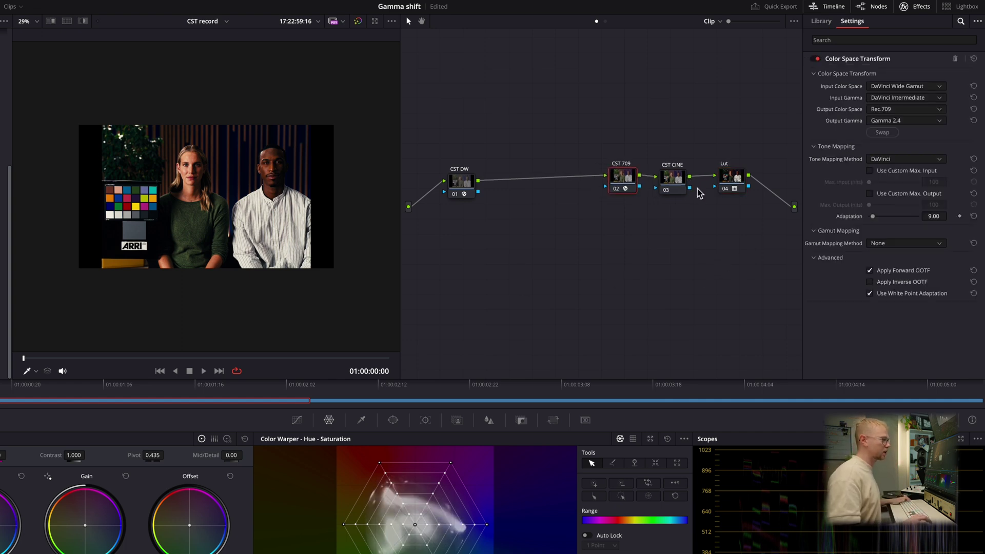
left_click(673, 182)
left_click_drag(876, 80, 677, 183)
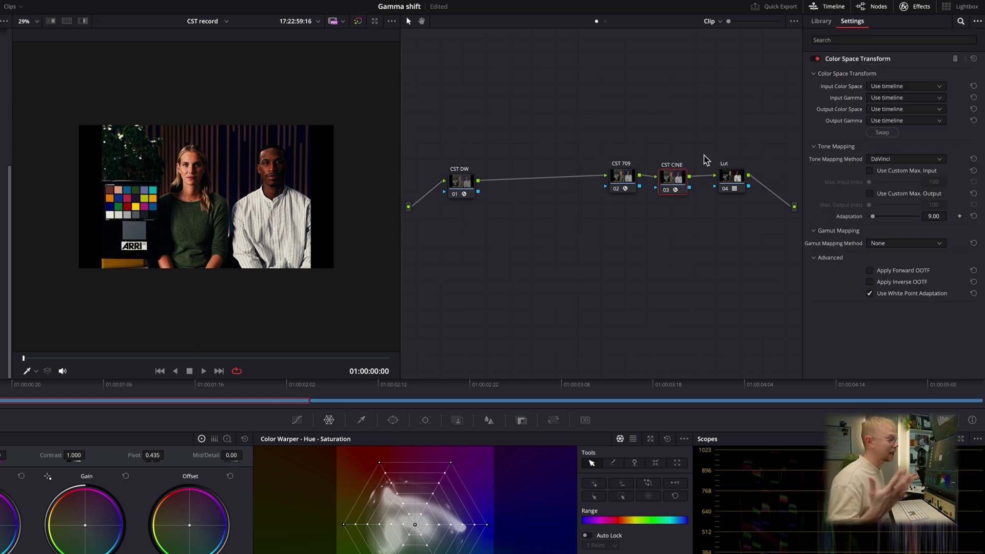
left_click(625, 179)
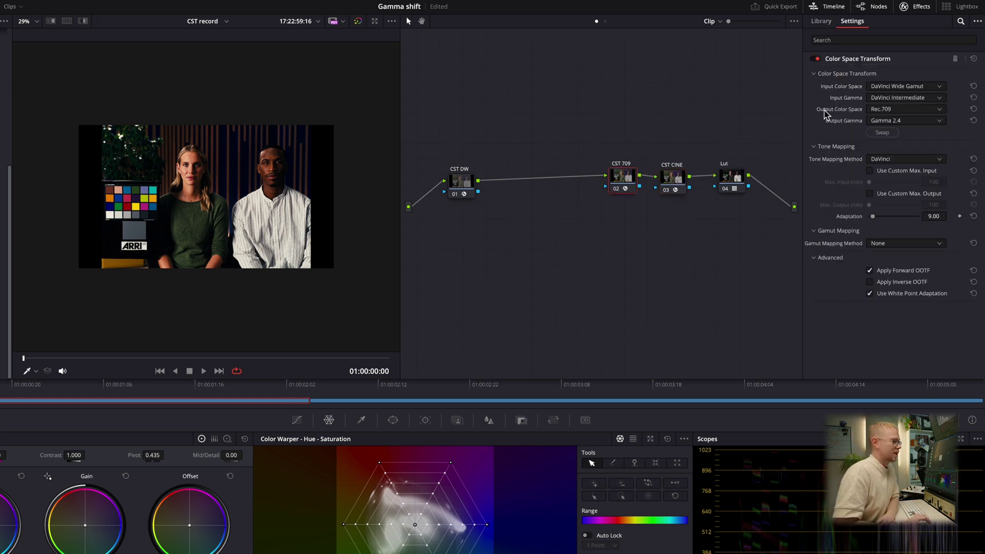
left_click(681, 184)
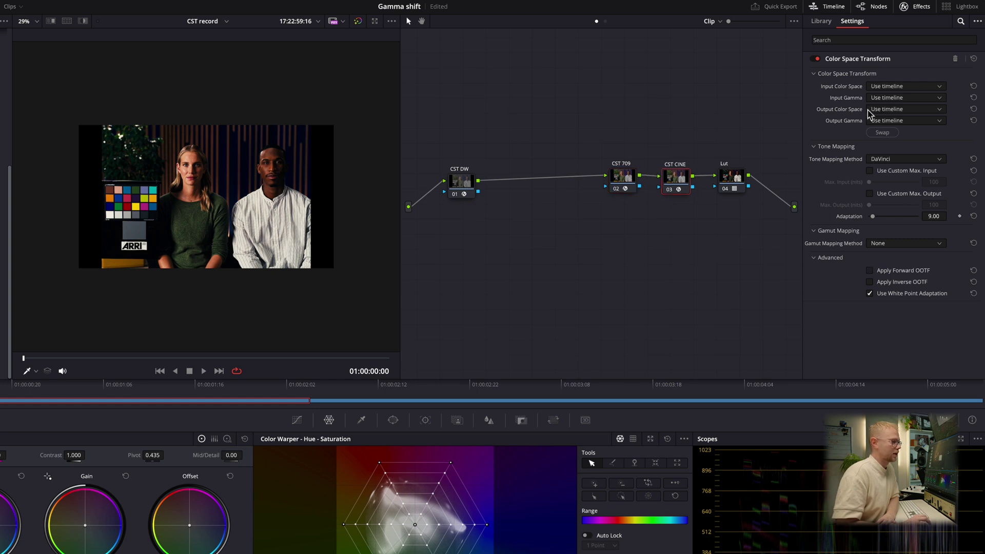
Step: Set the CST CINE transform's input color space to Rec.709 and its input gamma to Gamma 2.4
left_click(895, 87)
scroll(891, 89, "down", 10)
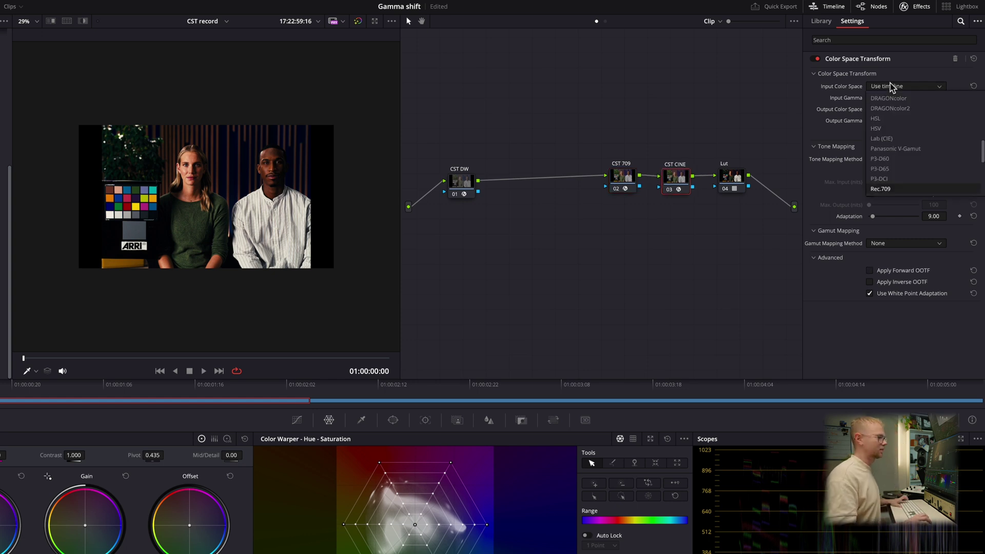
left_click(896, 188)
left_click(905, 97)
scroll(906, 169, "down", 5)
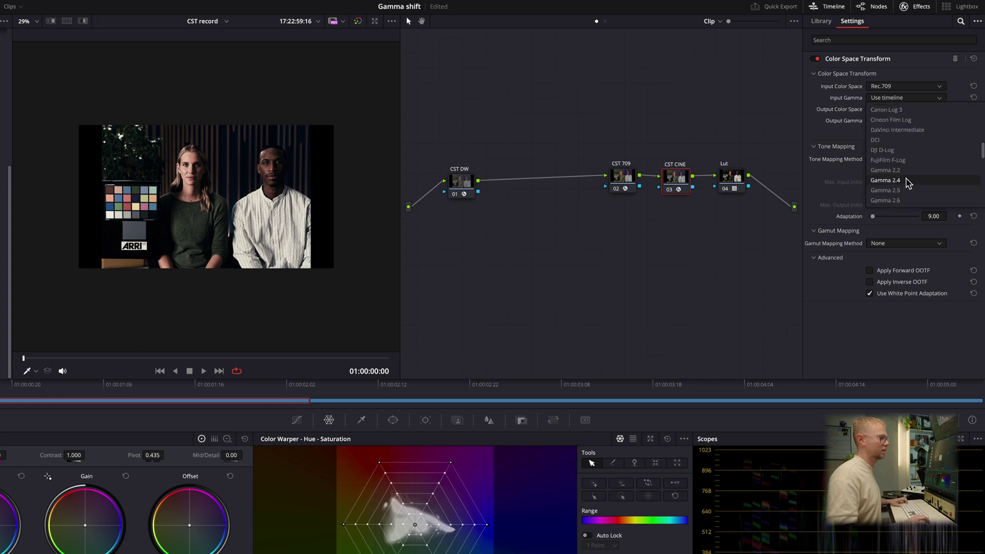
left_click(906, 180)
Step: Set the CST CINE transform's output color space to Rec.709 and its output gamma to Cineon Film Log
left_click(895, 109)
left_click(893, 211)
left_click(904, 121)
scroll(903, 169, "down", 5)
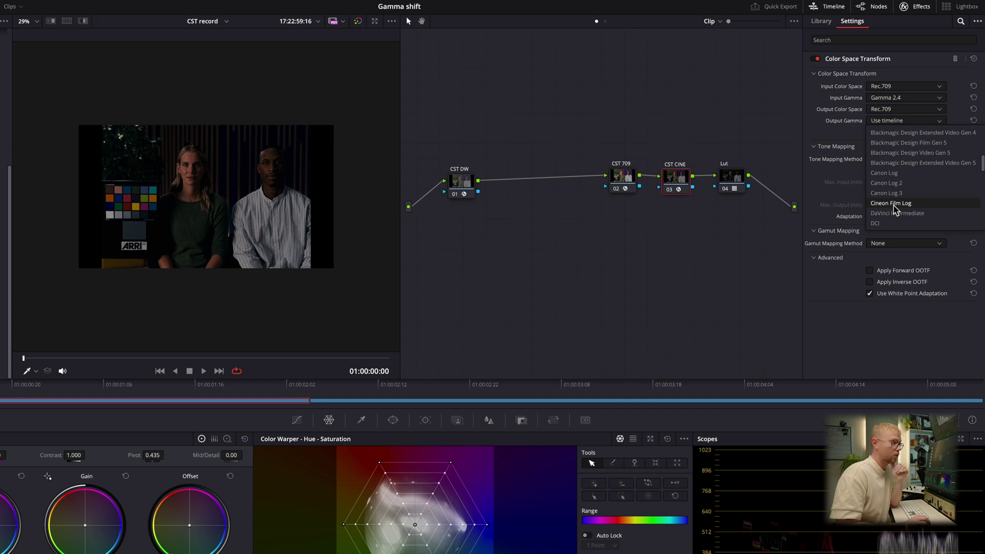
left_click(894, 205)
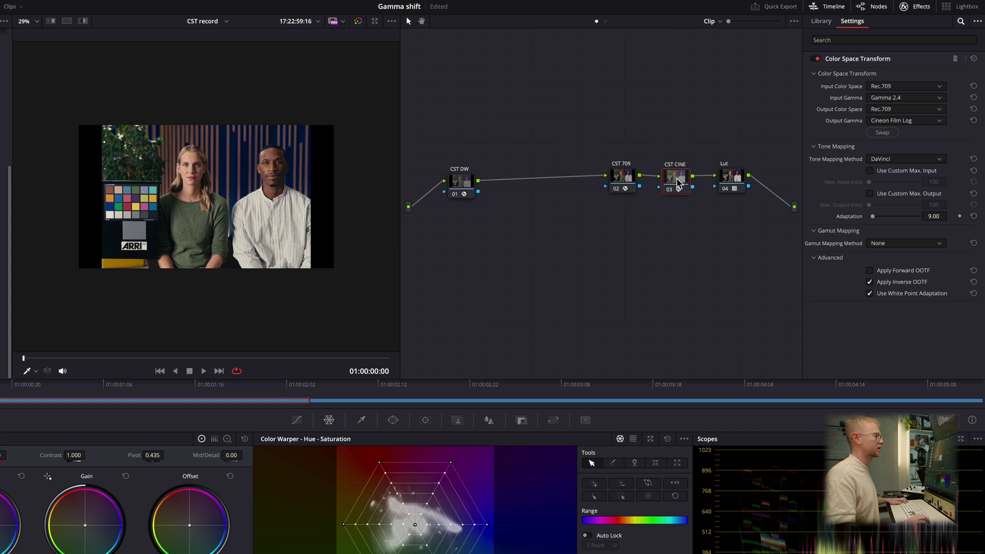
Step: Compare the image with the CST CINE node disabled and enabled, and move the CST CINE and Lut nodes closer together
key("ctrl+d")
key("ctrl+d")
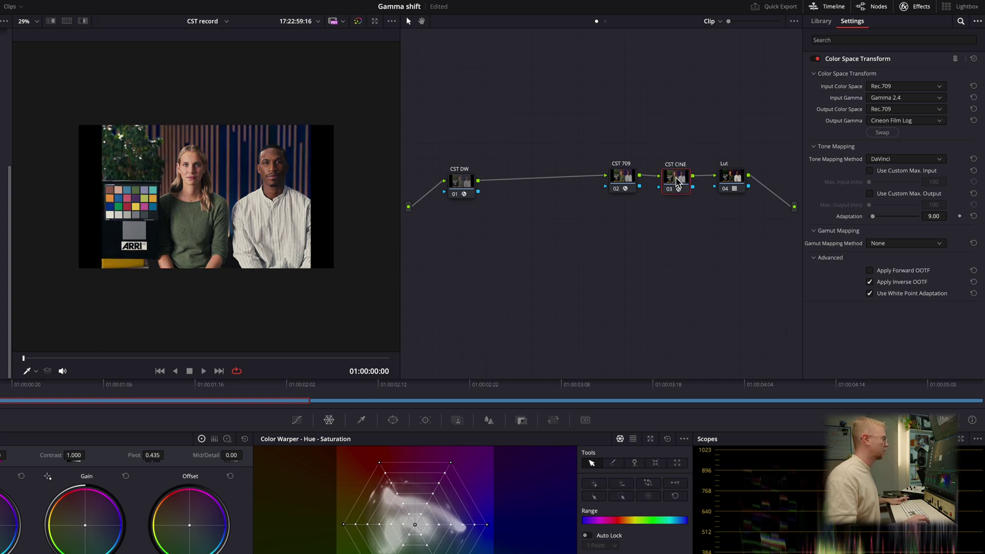
left_click_drag(739, 183, 689, 180)
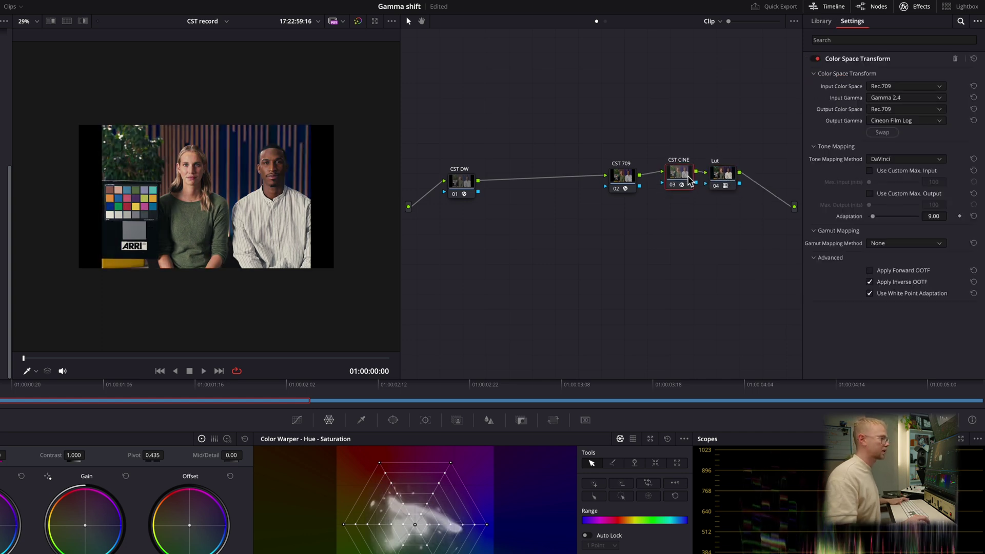
left_click(622, 177)
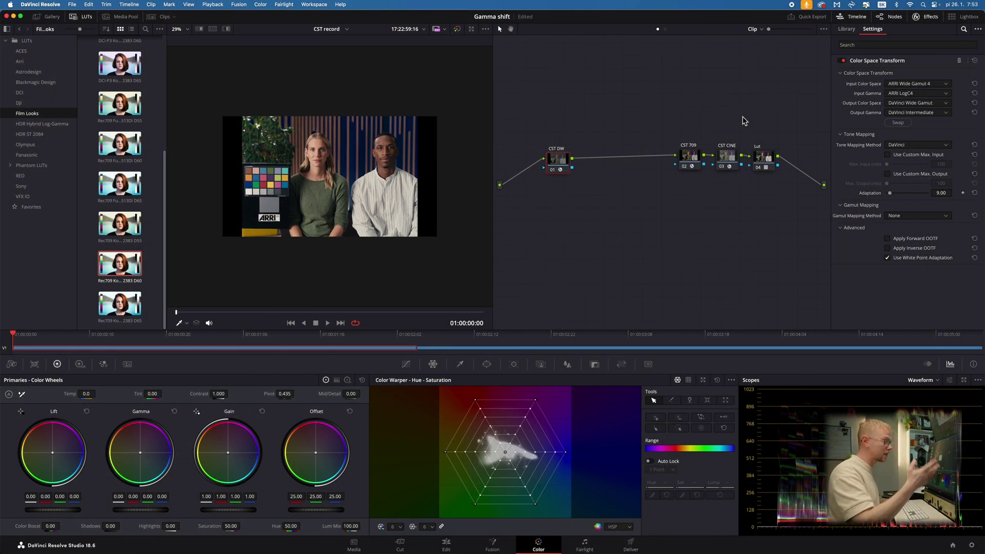
Step: Try lowering the Lut node's key output gain to weaken the film look
left_click(761, 157)
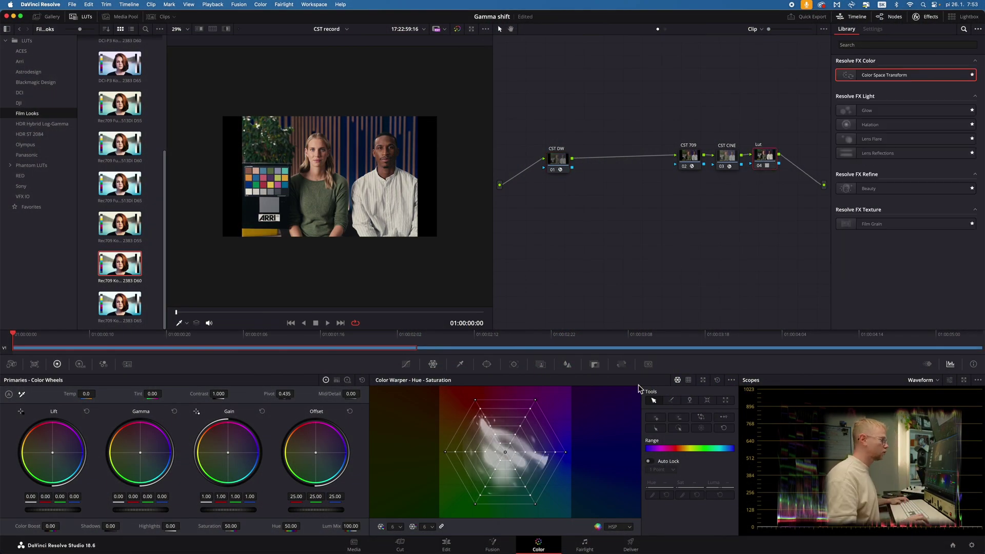
left_click(594, 365)
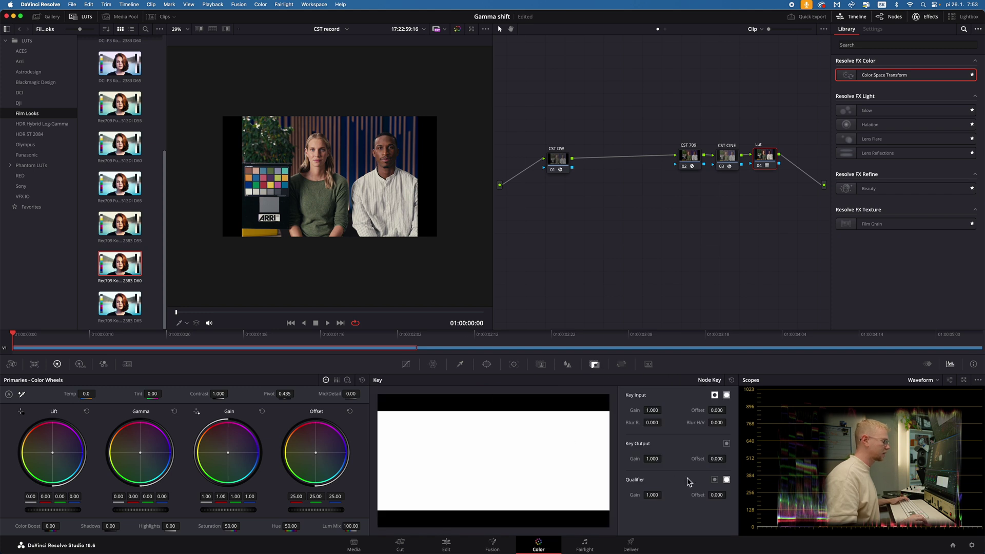
mouse_move(652, 458)
left_mouse_down()
mouse_move(616, 459)
mouse_move(657, 458)
mouse_move(635, 461)
left_mouse_up()
left_click(735, 163)
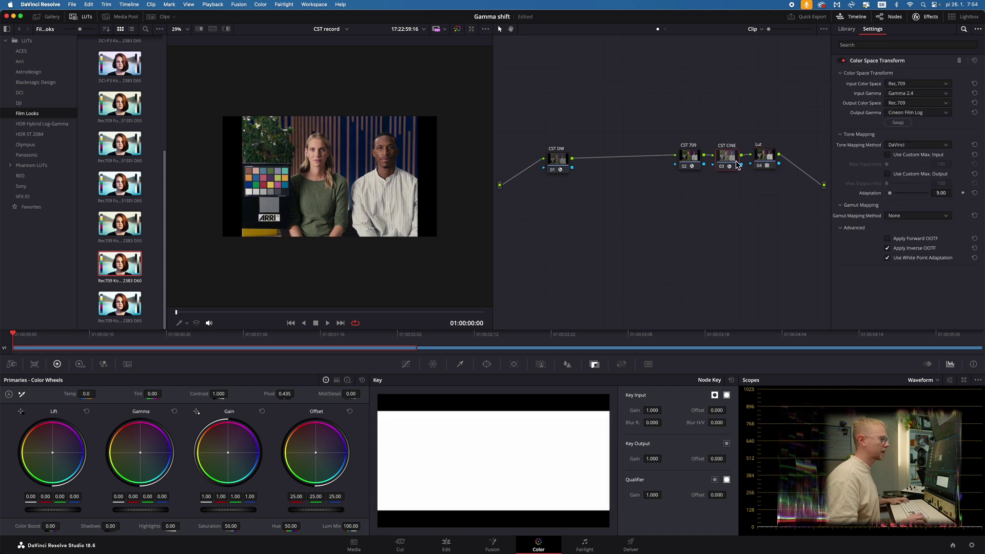
left_click(771, 160)
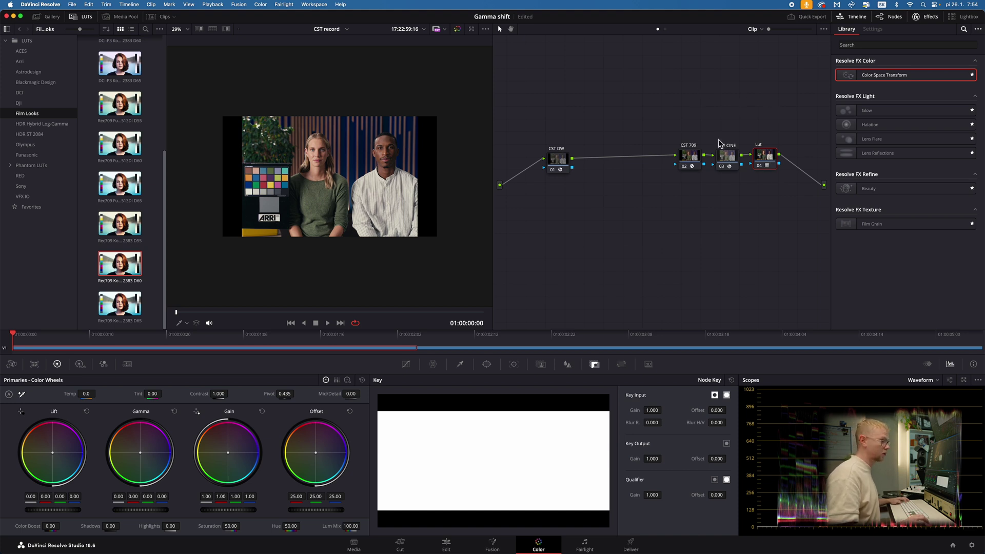
Step: Combine the CST CINE and Lut nodes into a compound node labeled Kodak
left_click(730, 161)
left_click_drag(730, 161, 683, 163)
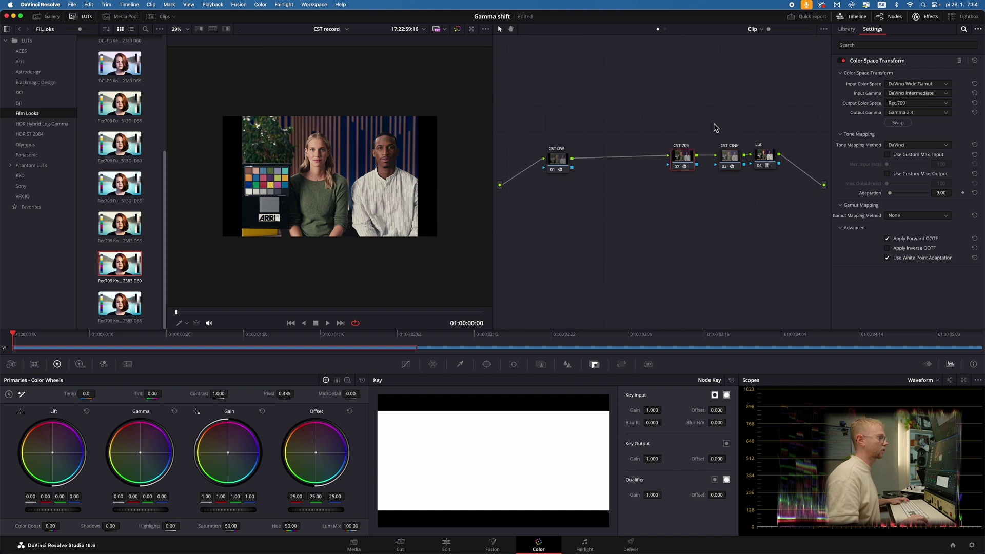
left_click_drag(717, 109, 773, 192)
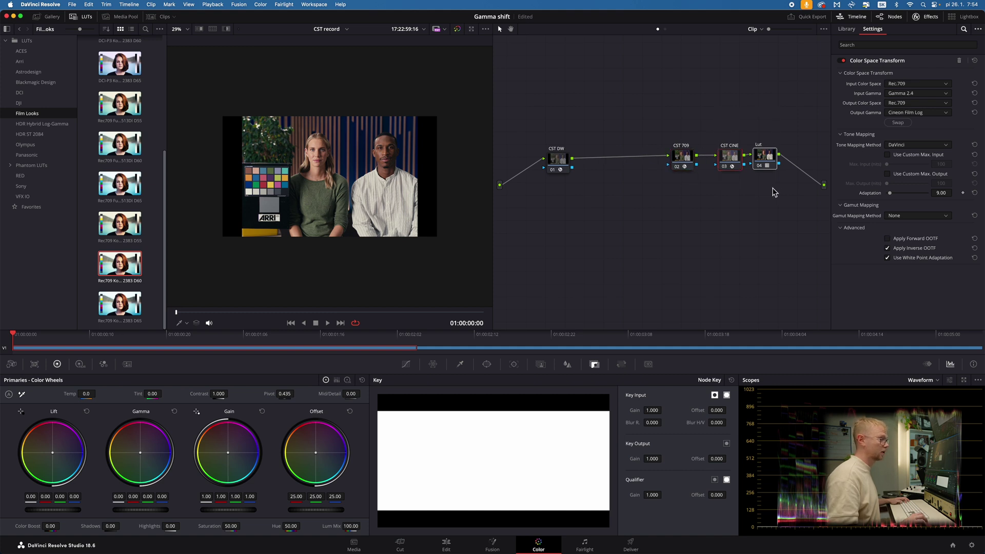
right_click(730, 160)
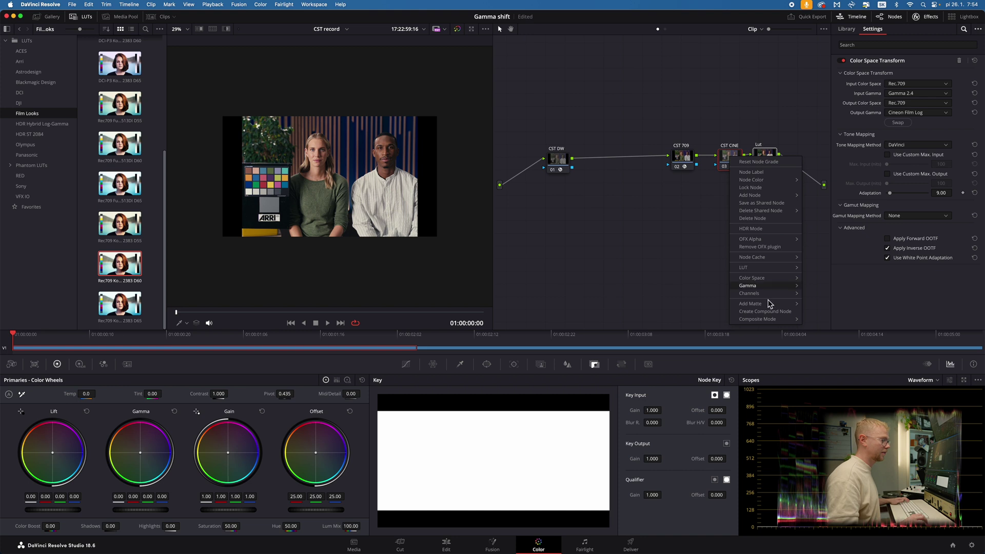
left_click(773, 317)
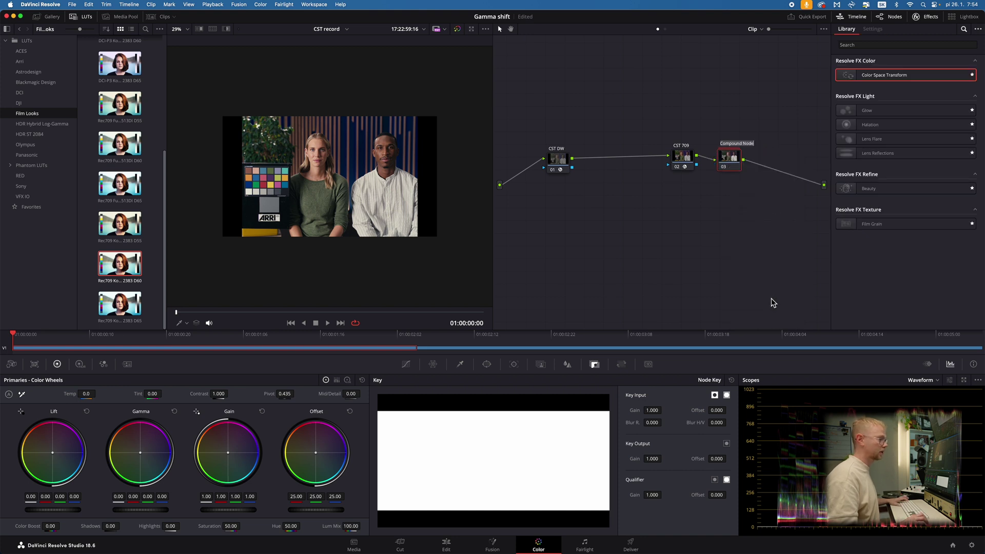
type("Kodak")
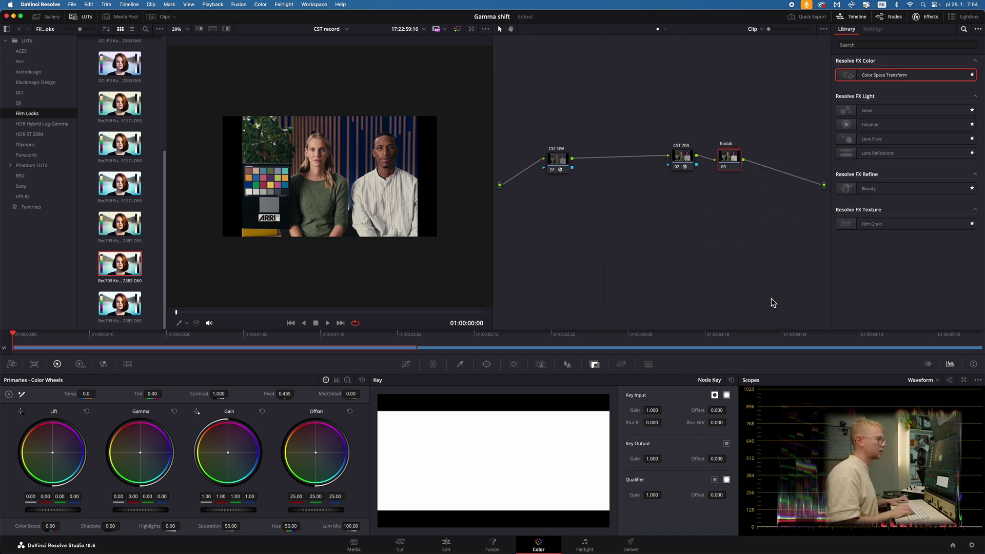
Step: Move the Kodak compound node away from CST 709 and set its key output gain to 0.694
left_click_drag(720, 161, 741, 158)
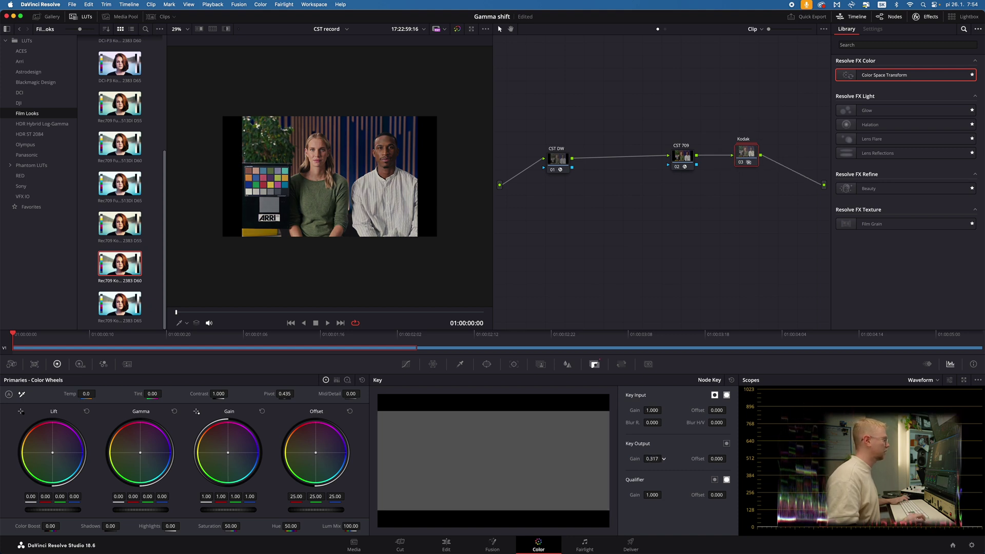
left_click_drag(663, 458, 778, 251)
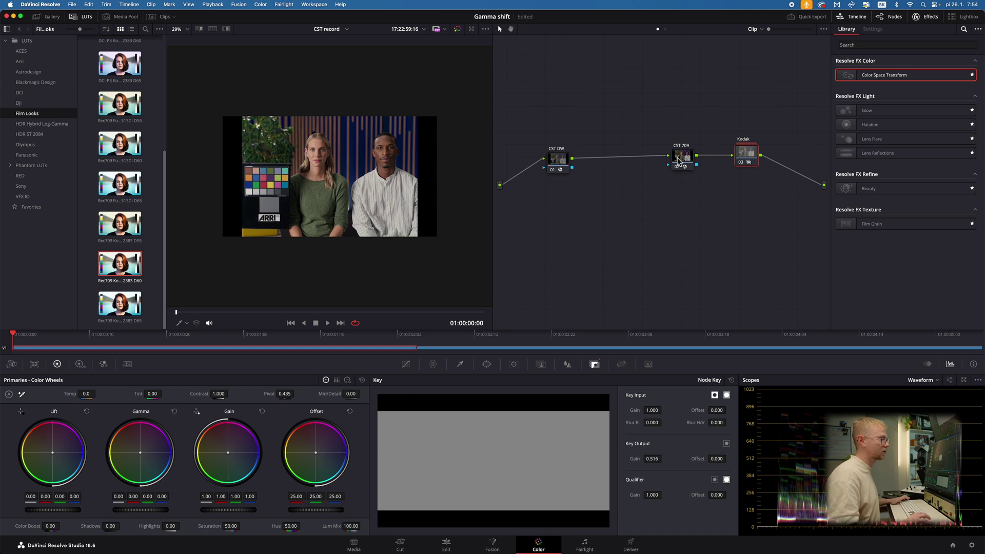
left_click_drag(651, 458, 664, 458)
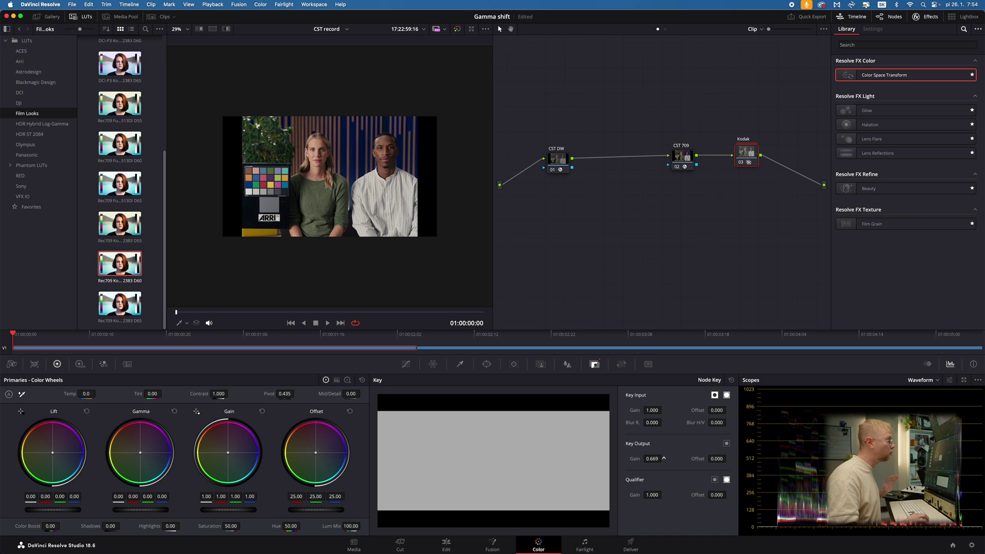
left_click_drag(664, 458, 663, 458)
right_click(749, 158)
left_click(689, 269)
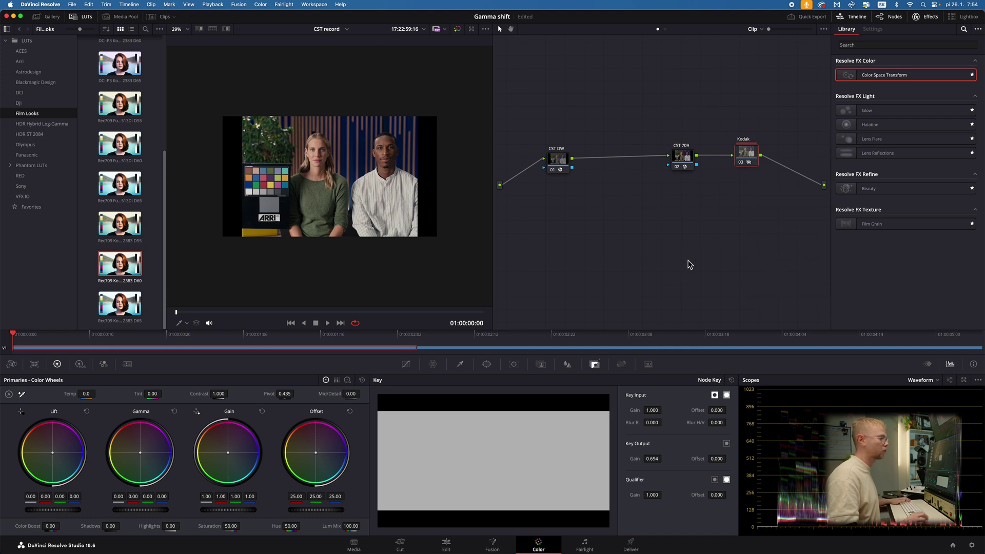
Step: Add three serial nodes after CST DW, and shift the Kodak compound node away to make room before the output
left_click_drag(561, 167, 548, 155)
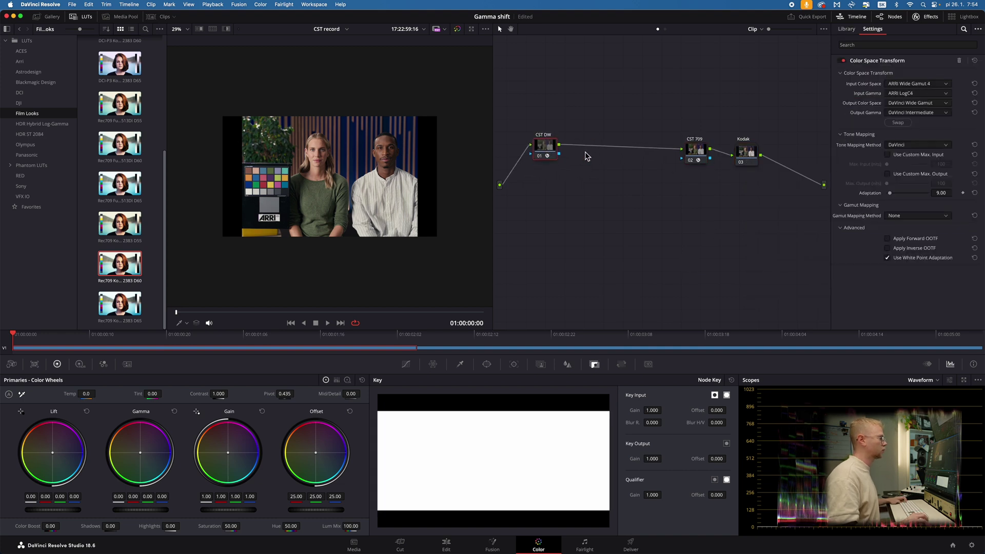
key("alt+s")
key("alt+s")
key("alt+s")
left_click_drag(683, 122, 806, 151)
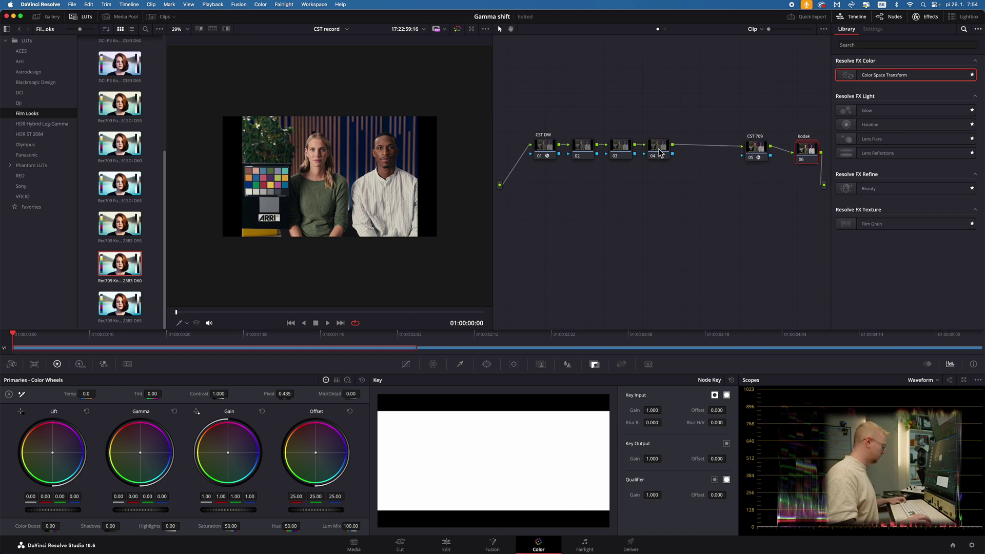
Step: Add three parallel nodes to node 04, spacing them out in a column beneath it, and select the parallel group
key("alt+p")
key("alt+p")
key("alt+p")
left_click_drag(665, 208, 671, 189)
left_click_drag(664, 233, 674, 228)
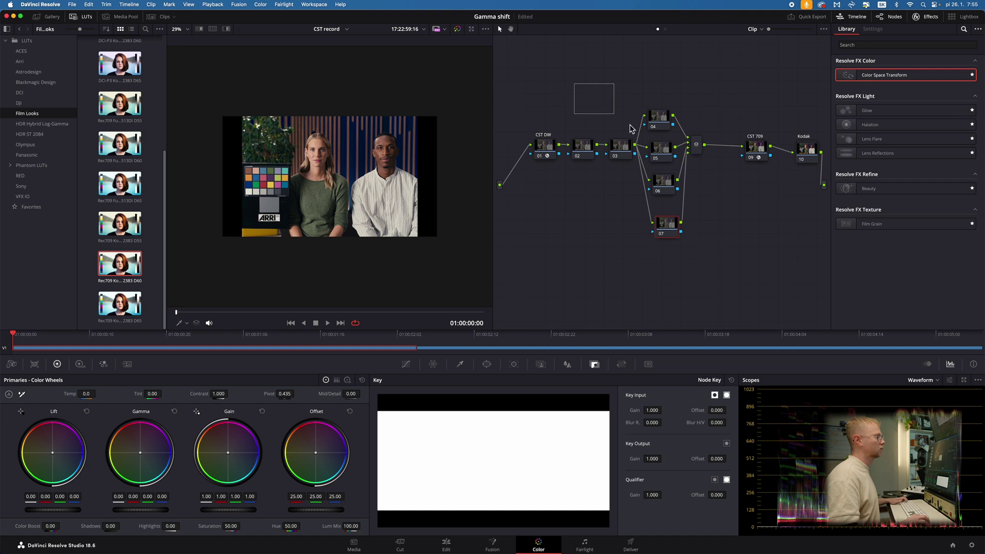
left_click_drag(630, 129, 717, 245)
Step: Append a node after Kodak, place it below CST 709, and select the grading nodes between CST DW and CST 709
key("alt+k")
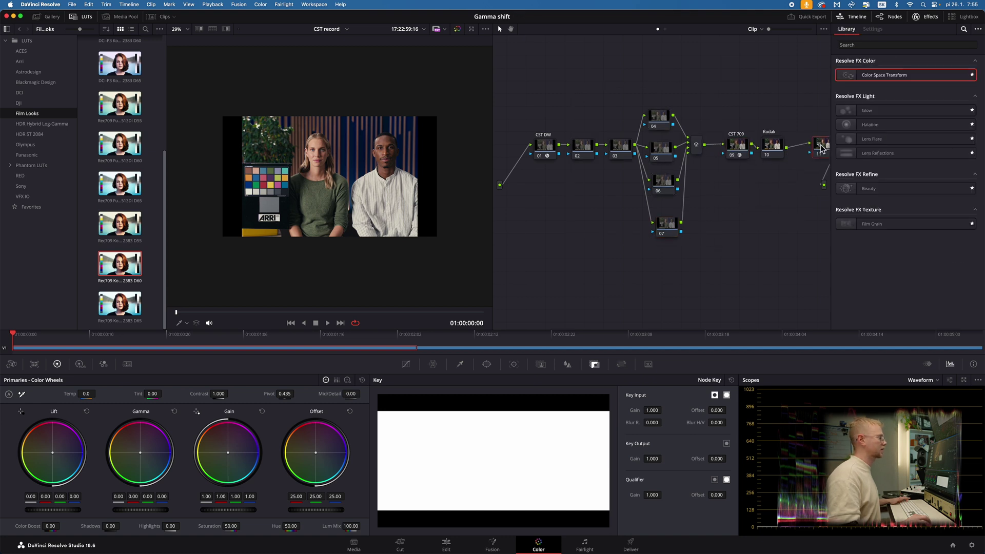
left_click_drag(807, 149, 728, 194)
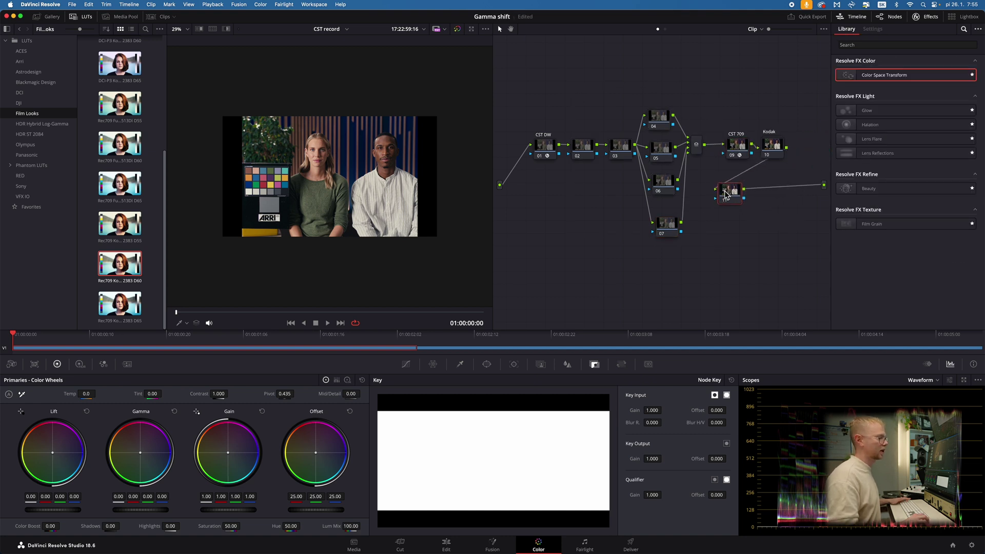
left_click_drag(579, 80, 711, 257)
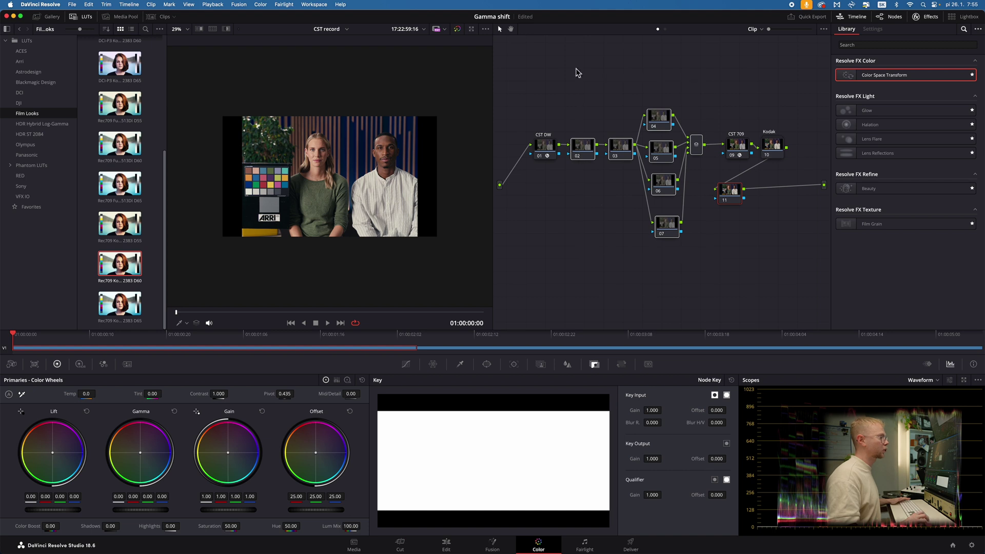